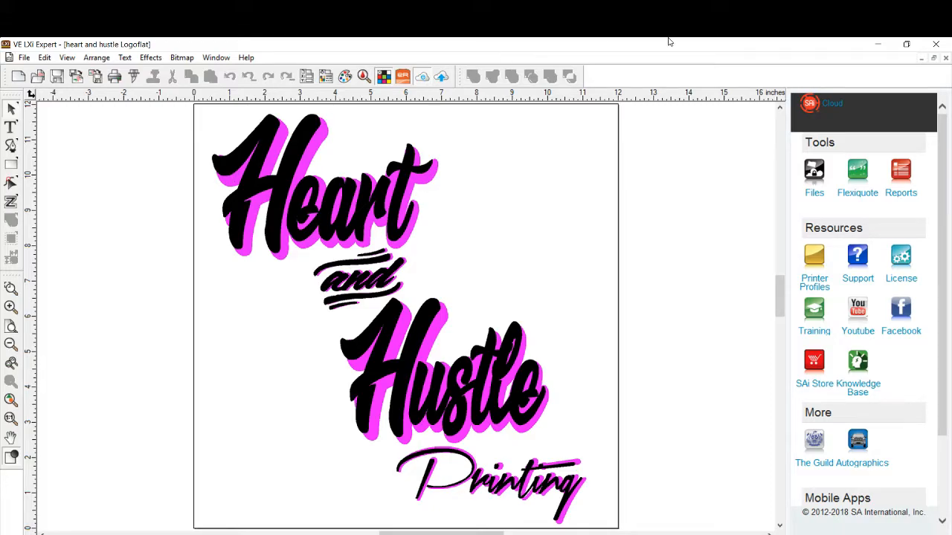
- Hide the Cloud page and close the heart and hustle Logoflat document without saving its changes
click(422, 77)
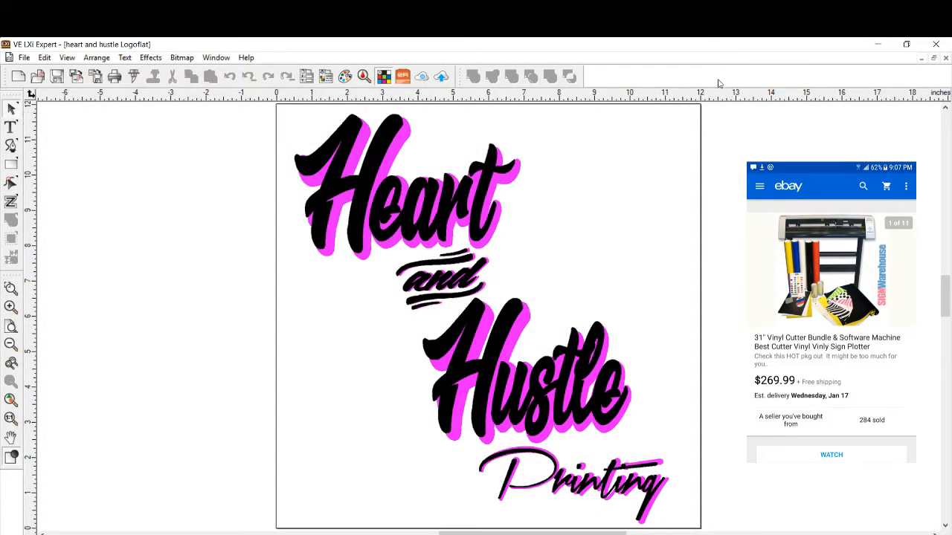
click(945, 60)
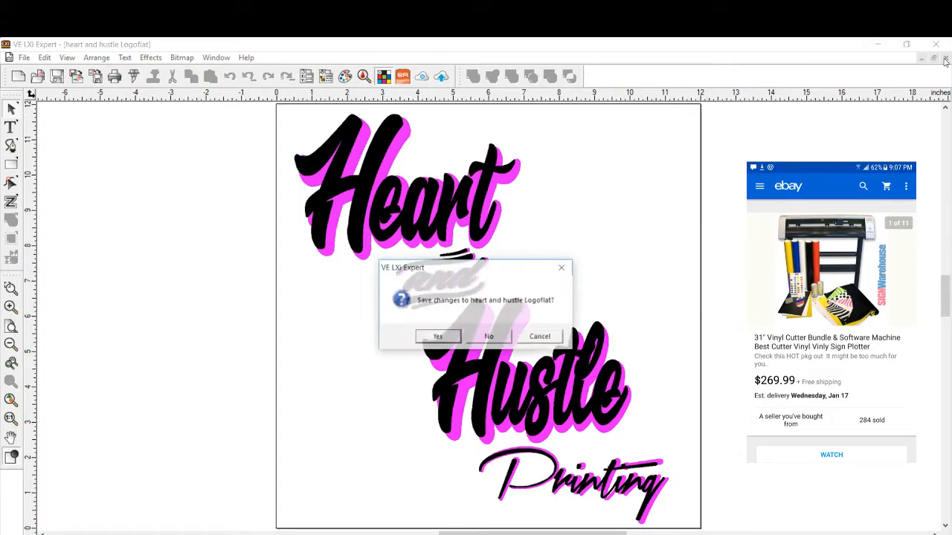
click(491, 338)
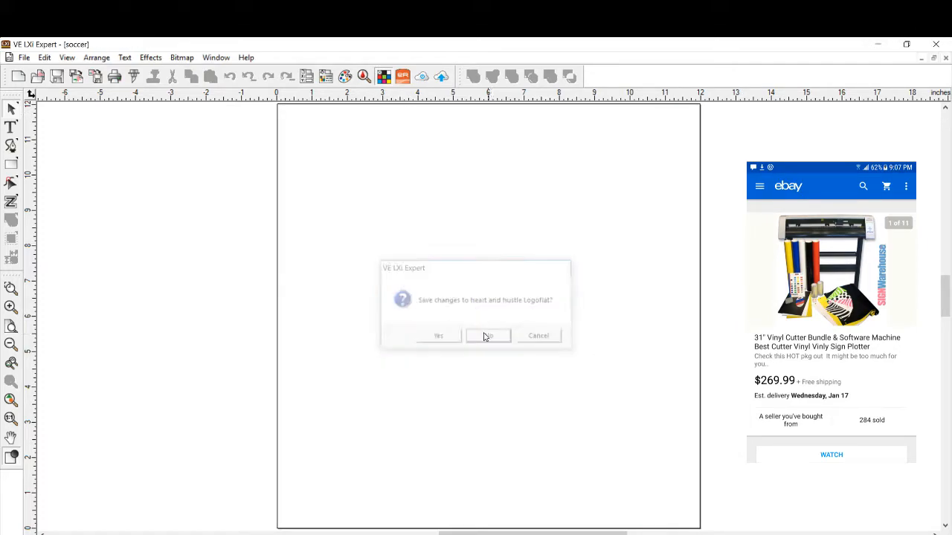
- Create a new blank document and set its page size to 10 in wide by 5 in high
click(19, 76)
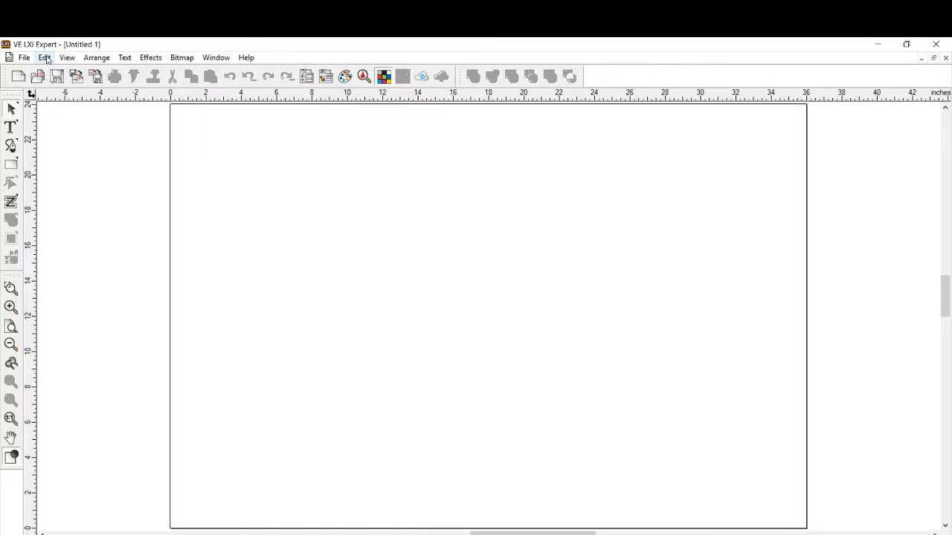
click(67, 57)
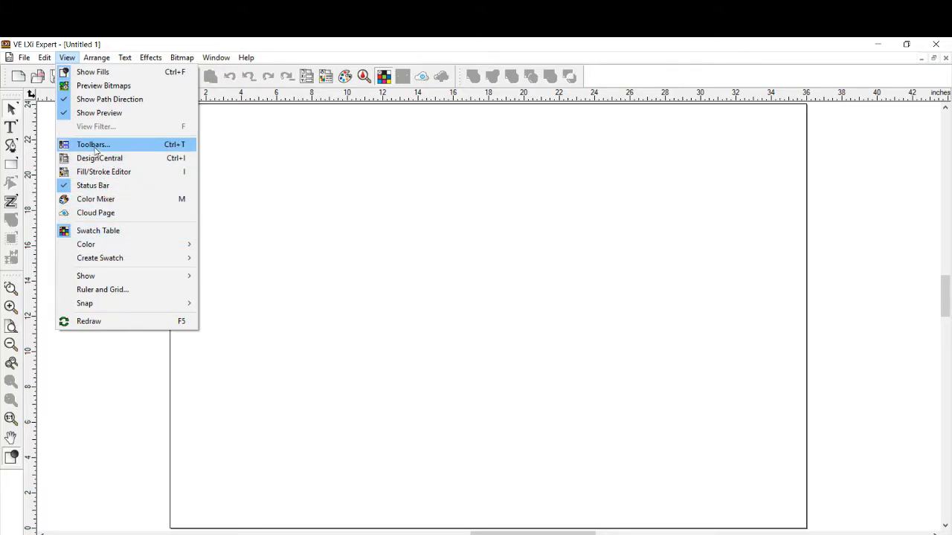
click(254, 185)
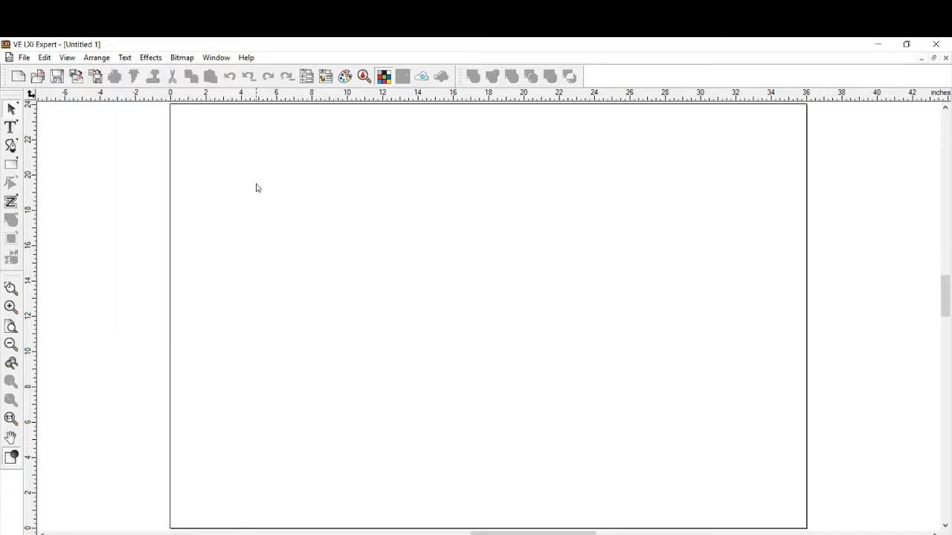
click(67, 57)
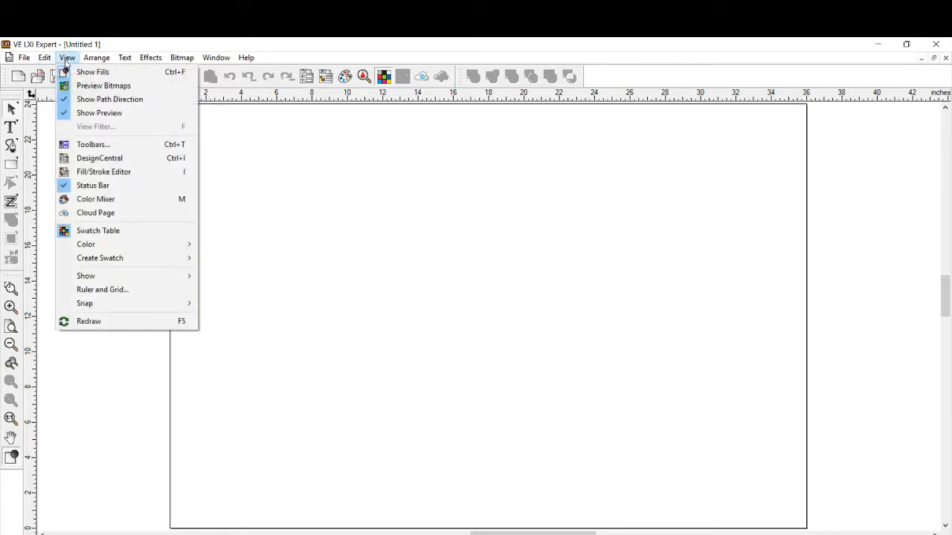
click(93, 158)
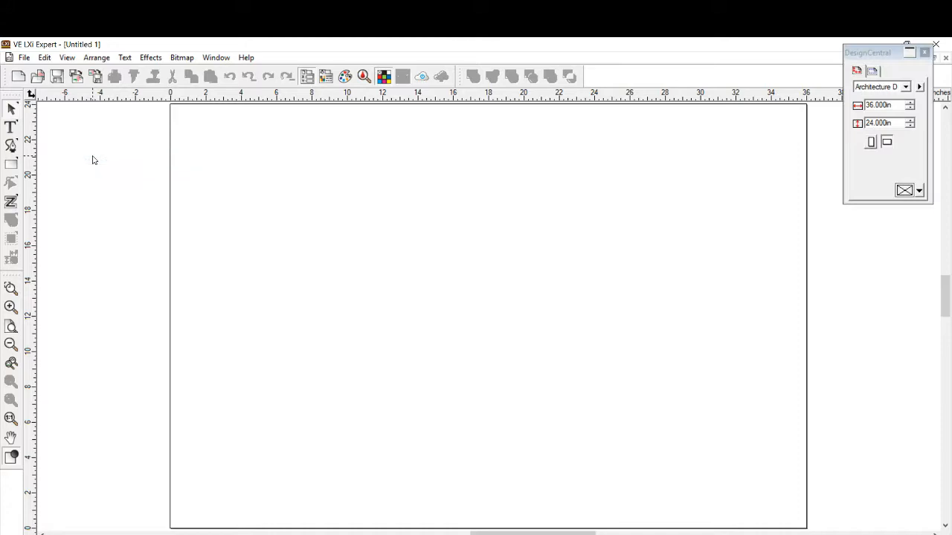
click(904, 105)
drag(904, 105, 842, 118)
text(10)
key(Tab)
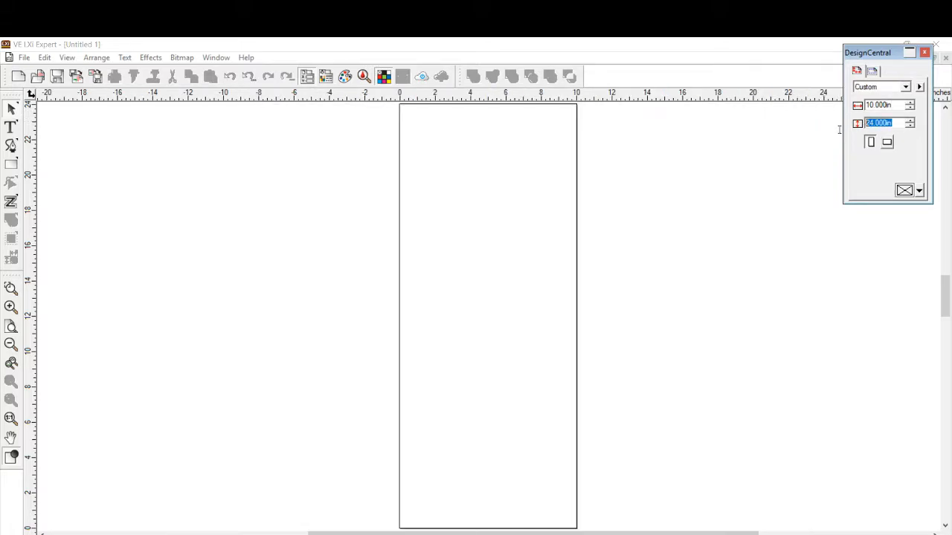
text(5)
key(Return)
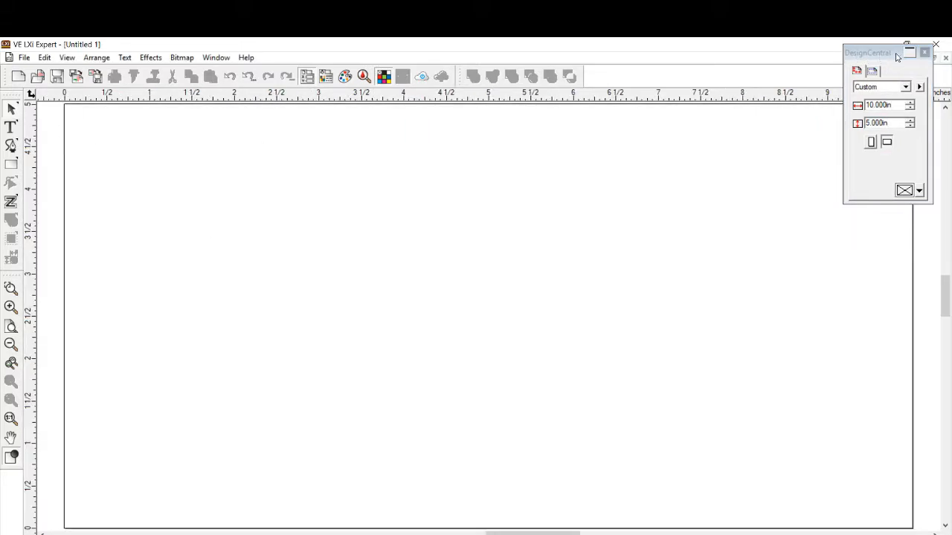
click(925, 53)
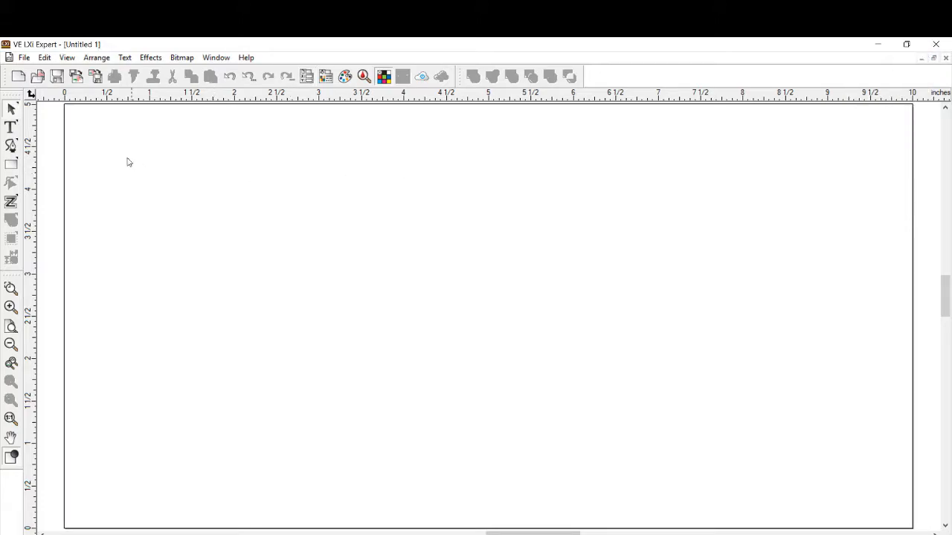
- Start a text object on the page and set its font to Another Danger - Demo
click(11, 128)
click(181, 258)
click(67, 57)
click(93, 158)
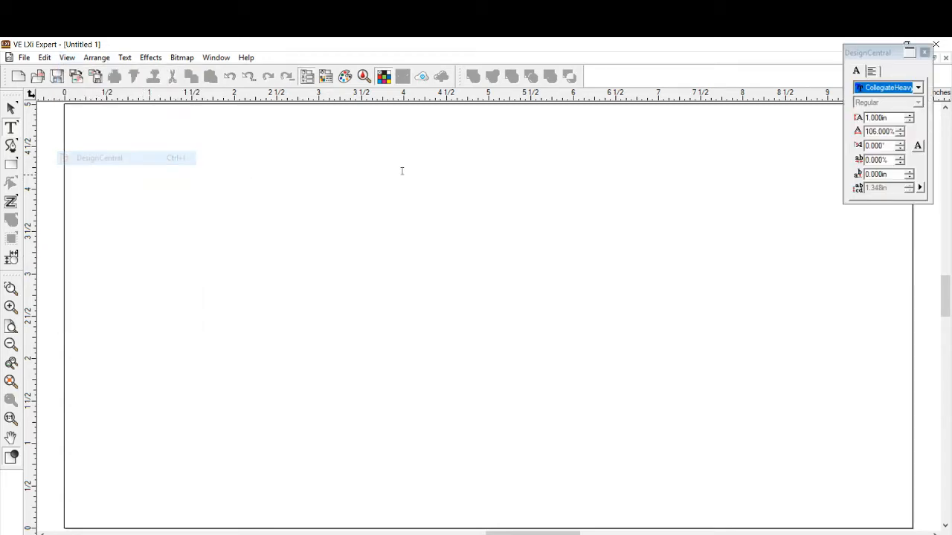
click(919, 88)
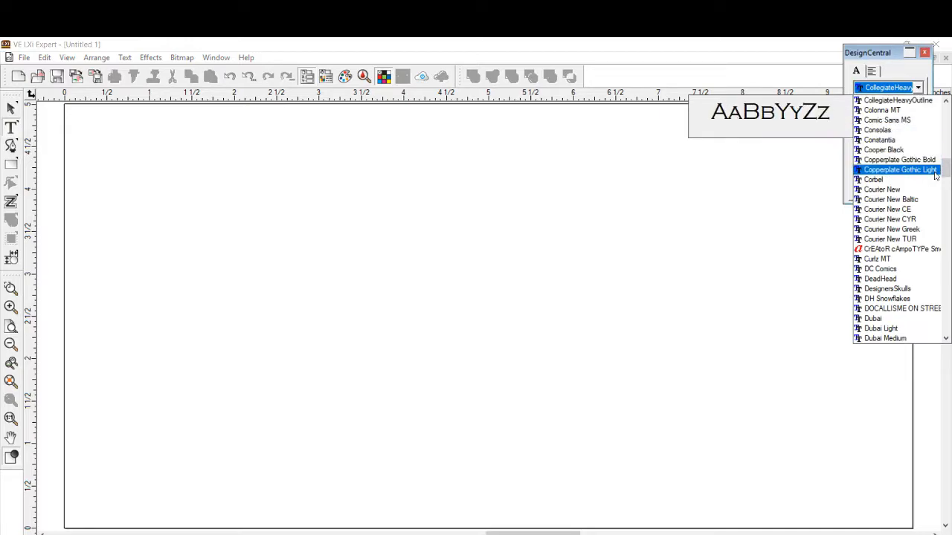
drag(946, 173, 944, 110)
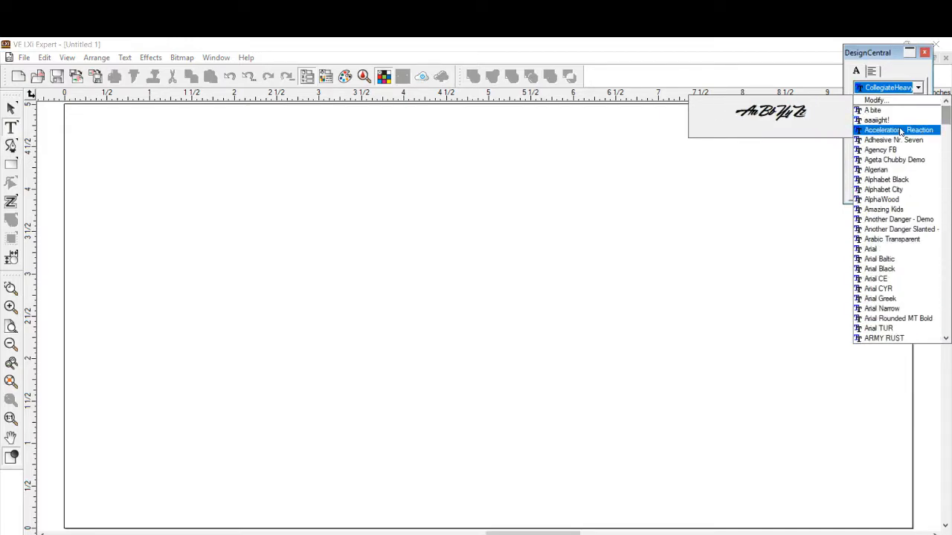
click(885, 221)
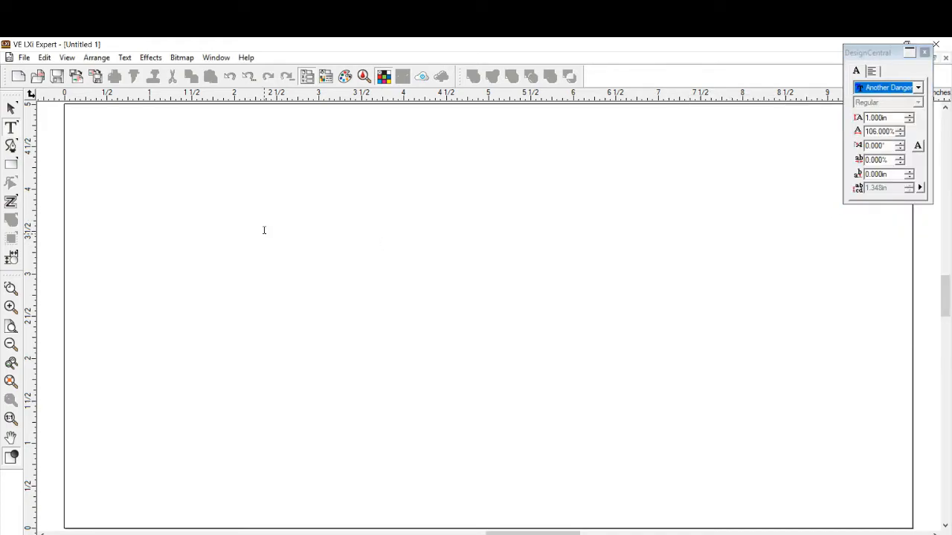
- Enter the text OLD CROW in the new text object
text(O)
key(BackSpace)
text(o)
key(BackSpace)
text(0)
key(BackSpace)
text(aD OR)
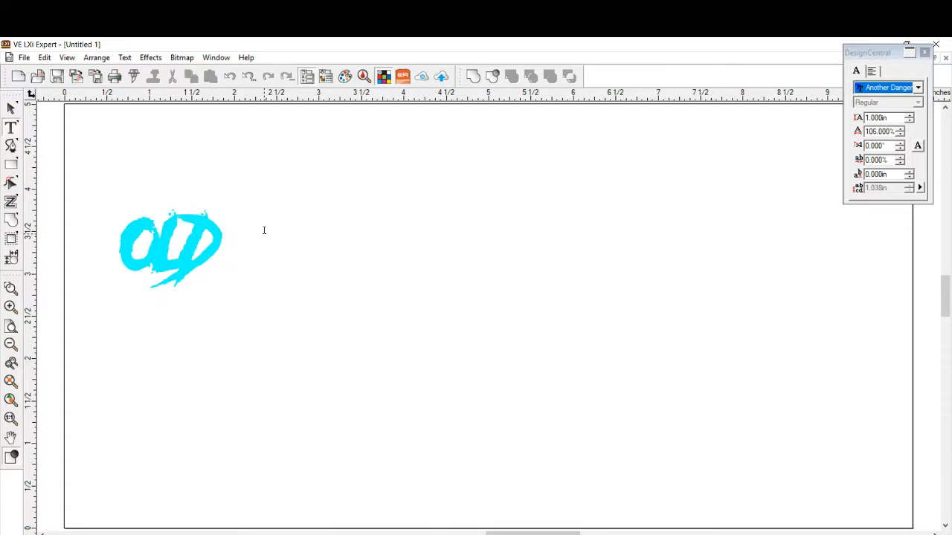
text(OW)
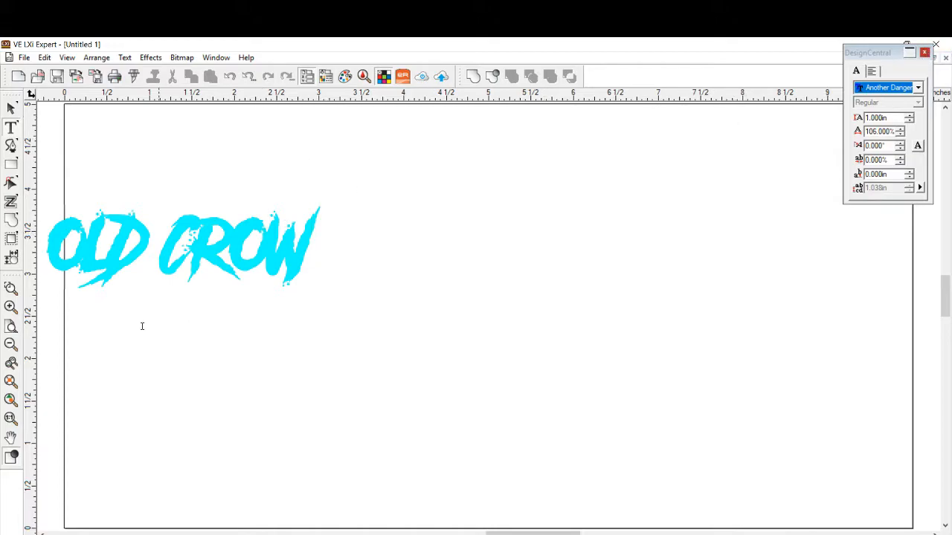
- Move the OLD CROW text up inside the page and enlarge it proportionally to about 9.38 in wide by 2.79 in high
click(11, 108)
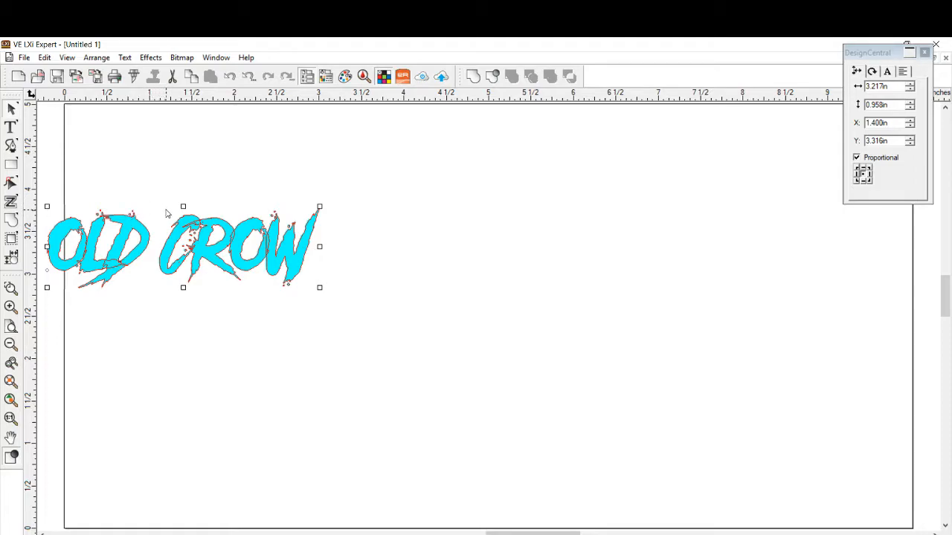
drag(183, 217, 212, 137)
drag(349, 208, 485, 364)
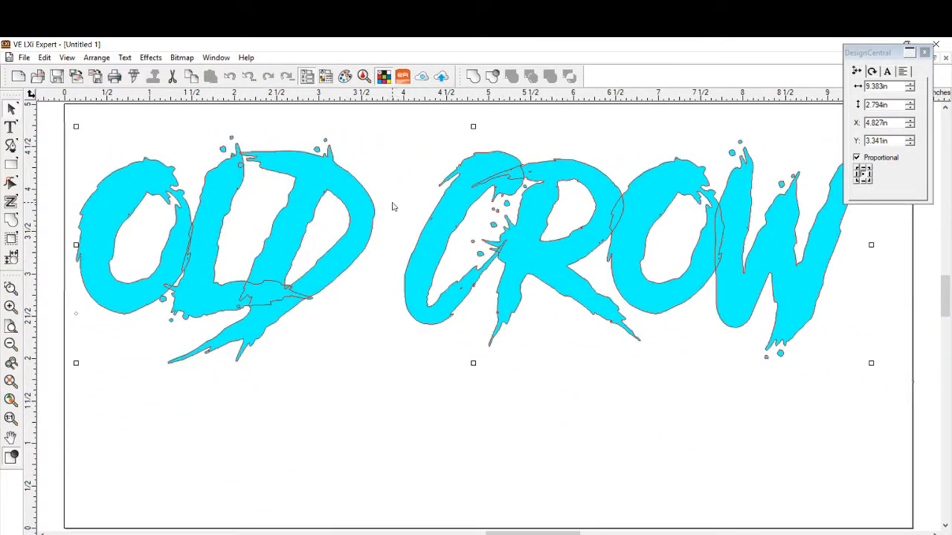
- Move the OLD CROW text down to the lower edge of the page and shift DesignCentral clear of the lettering
click(418, 134)
key(ctrl+a)
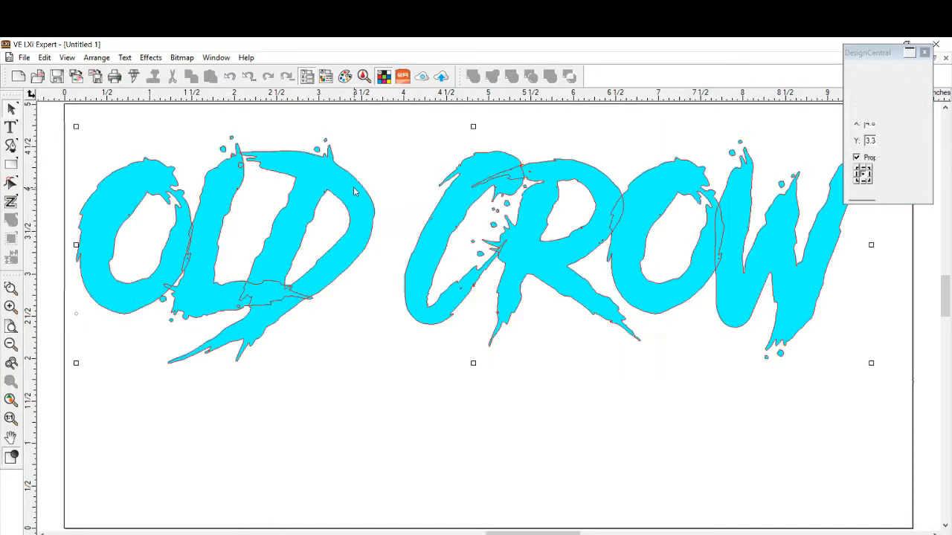
click(458, 133)
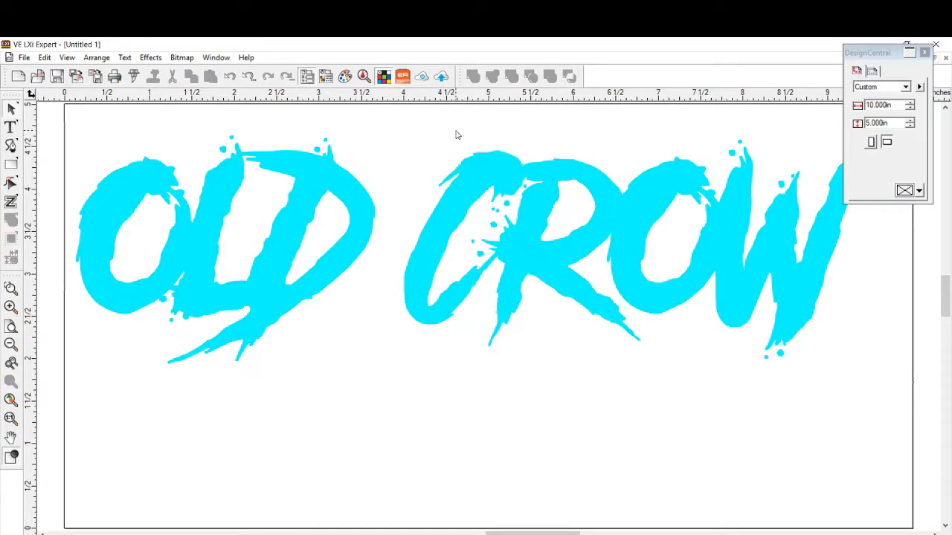
click(361, 195)
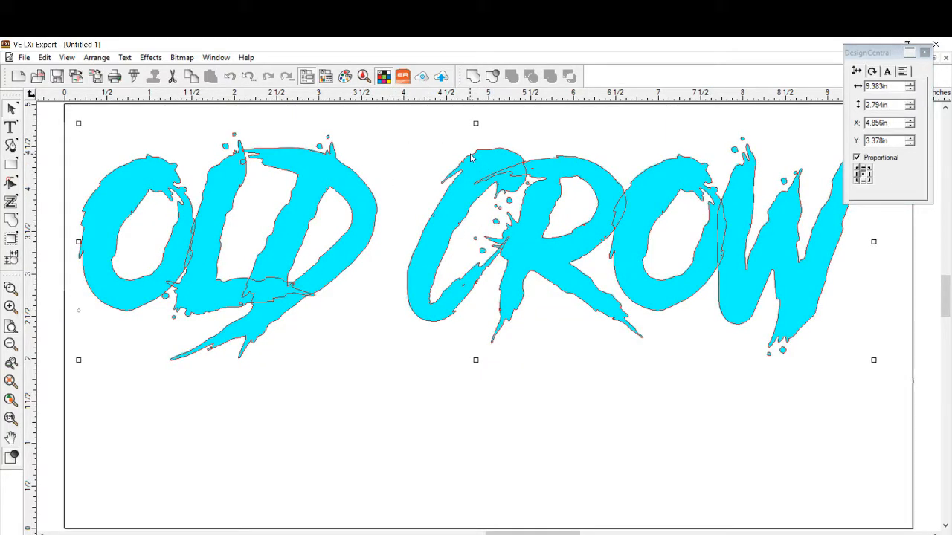
drag(471, 156, 485, 255)
drag(472, 158, 474, 322)
drag(885, 60, 908, 390)
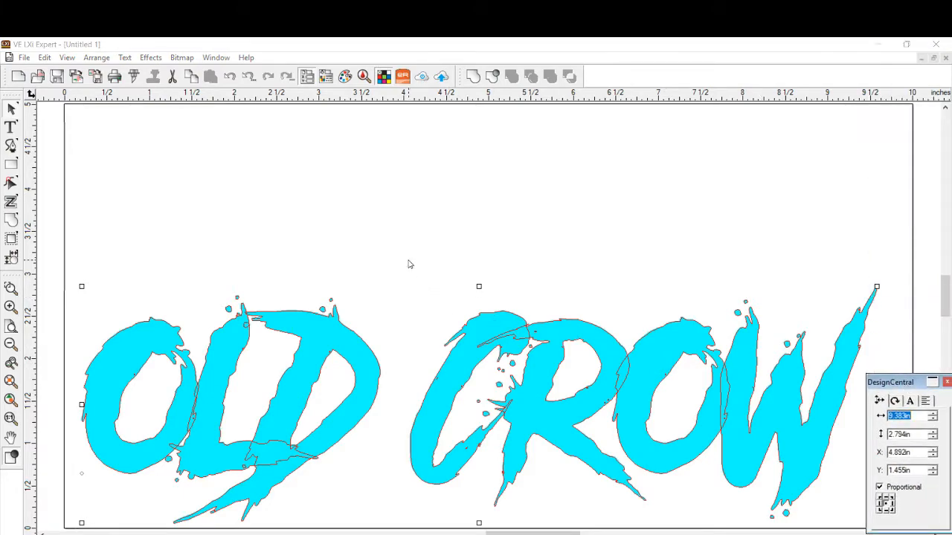
- Stretch the OLD CROW text vertically to about 4.27 in high and narrow it to about 9.21 in wide
click(478, 290)
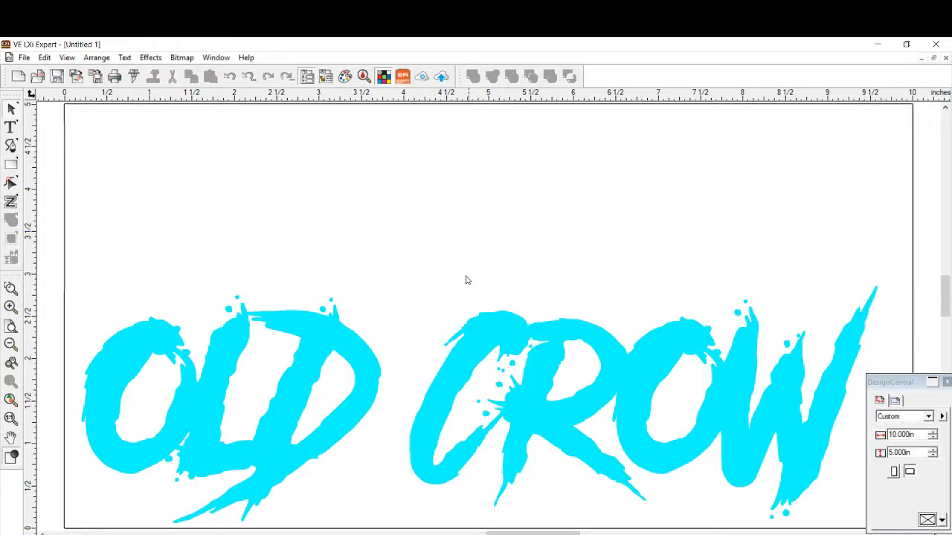
click(337, 325)
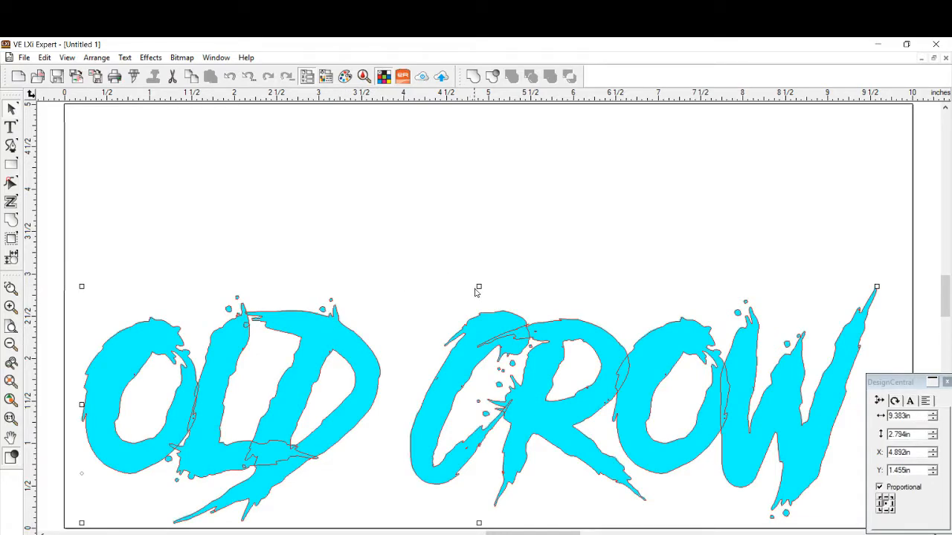
drag(478, 286, 471, 160)
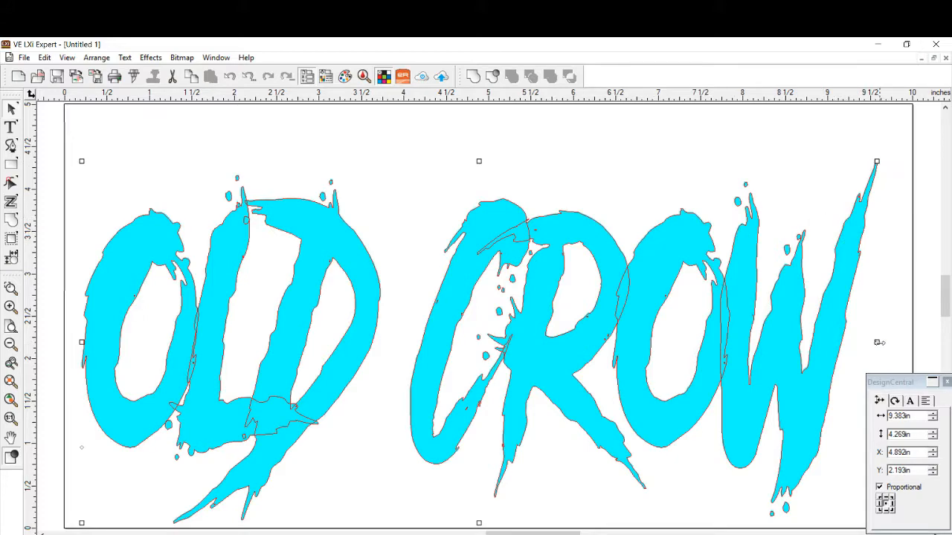
drag(876, 342, 862, 342)
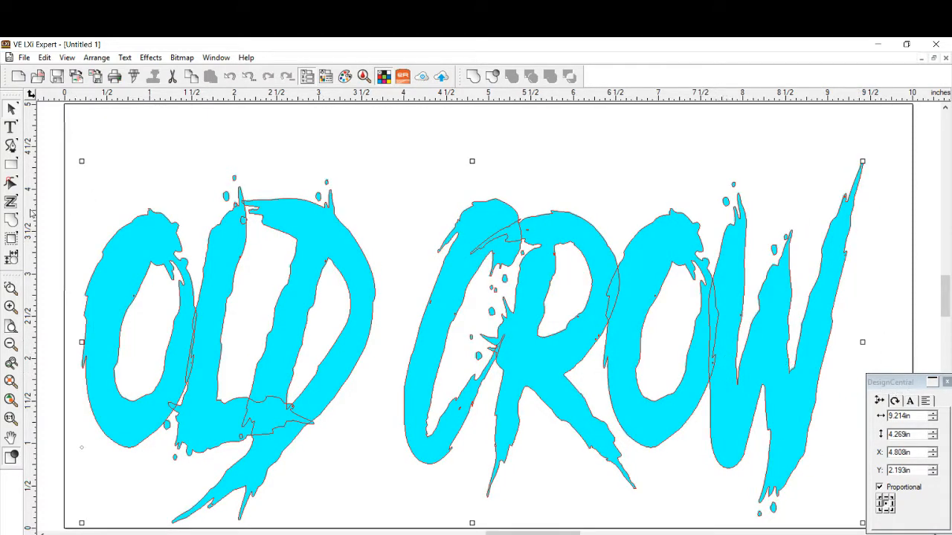
- Change the OLD CROW text's solid fill to Burgundy and stack the Fill/Stroke Editor and DesignCentral beside the lettering
click(66, 57)
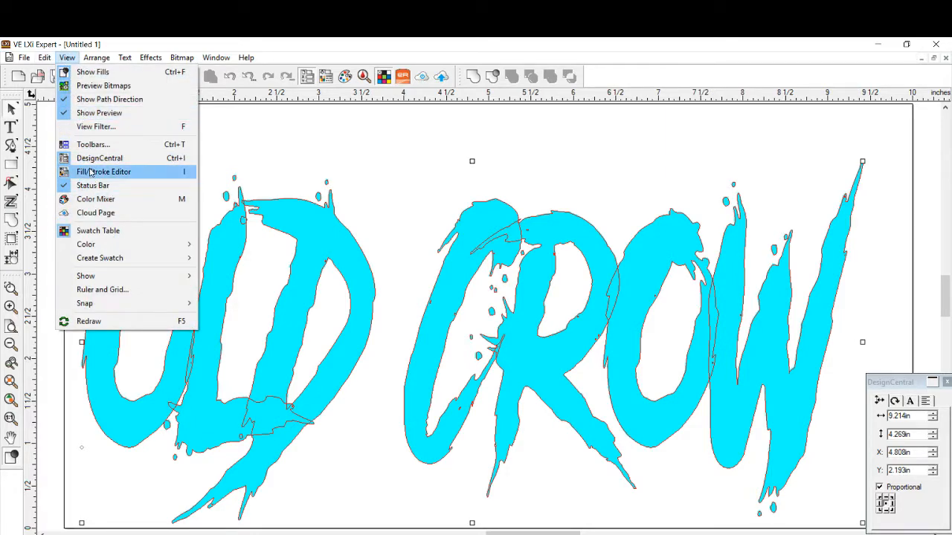
click(96, 172)
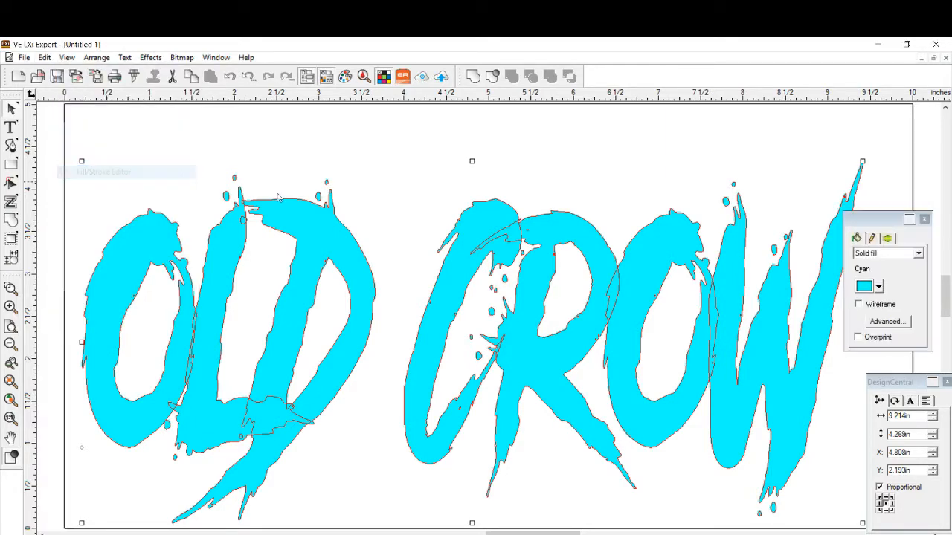
click(878, 287)
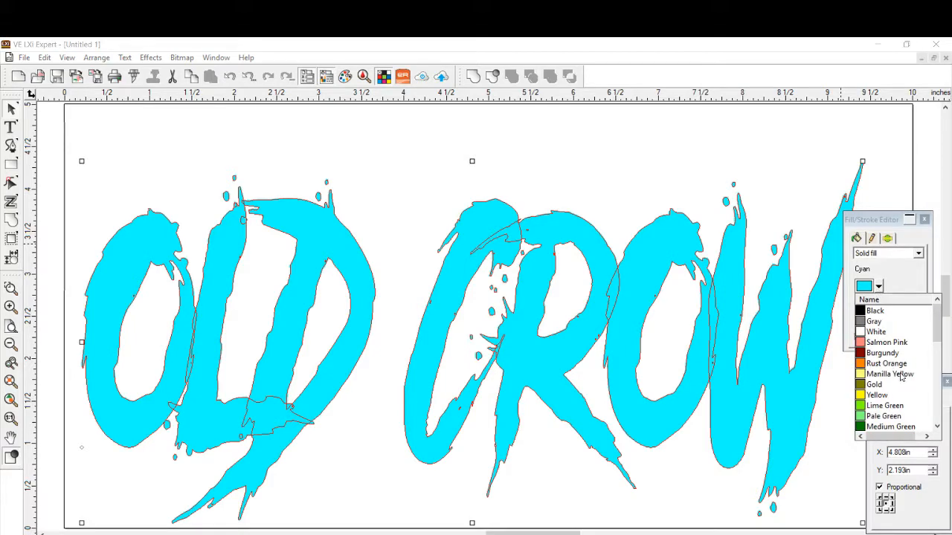
scroll(900, 377, down, 7)
scroll(893, 406, up, 3)
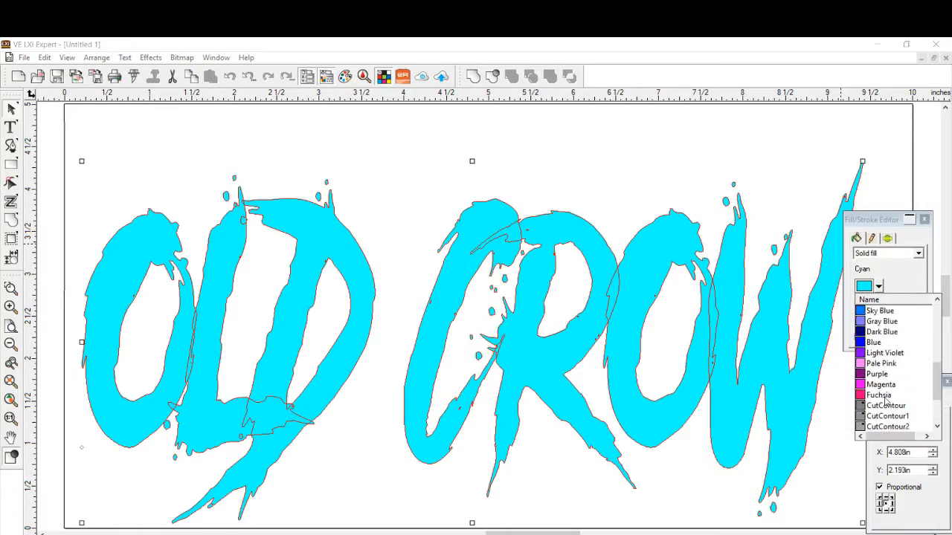
scroll(879, 399, up, 2)
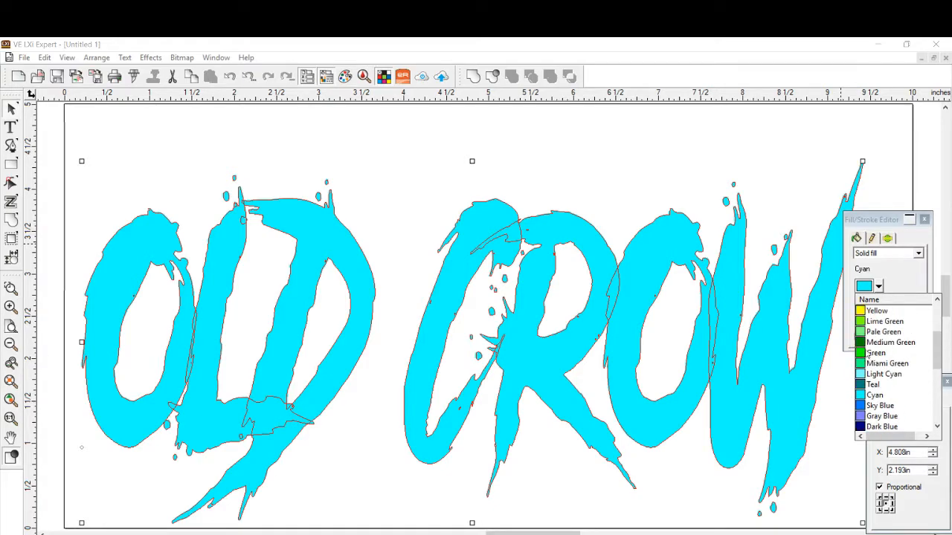
scroll(867, 355, up, 2)
click(860, 333)
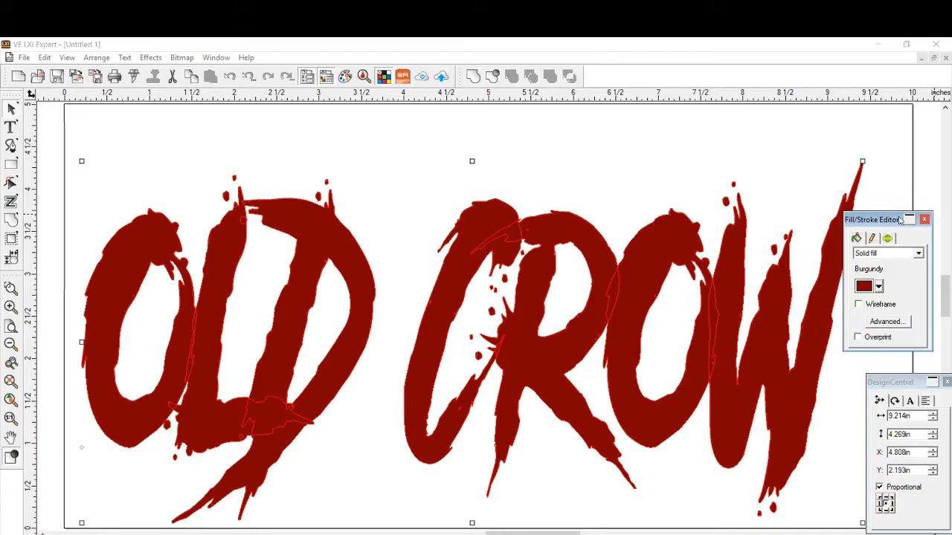
drag(887, 224, 906, 119)
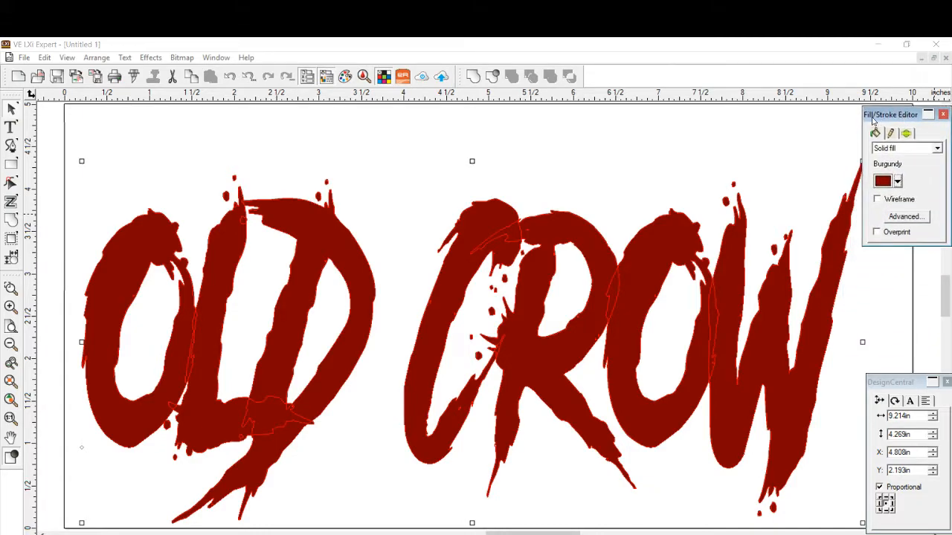
mouse_move(877, 384)
mouse_down()
mouse_move(863, 305)
mouse_move(869, 264)
mouse_move(872, 273)
mouse_up()
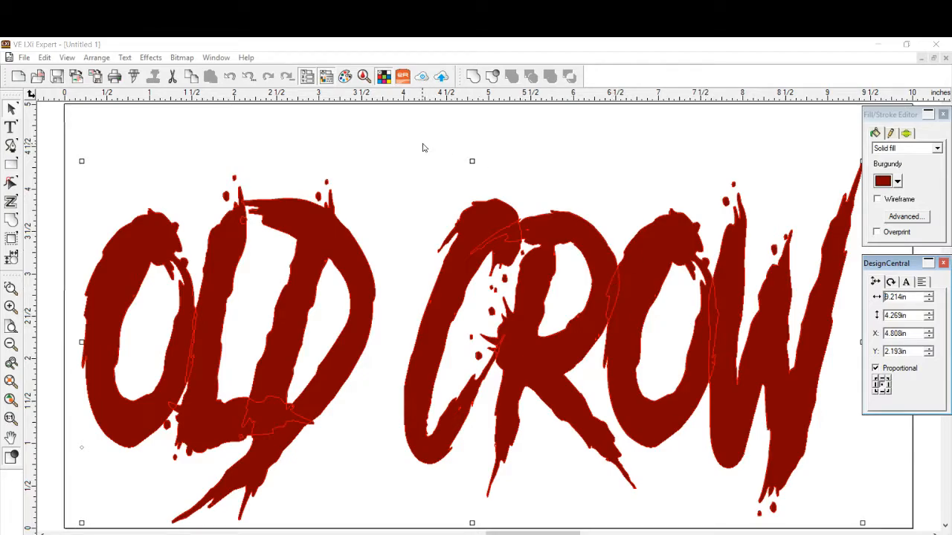
- Merge the overlapping OLD CROW letter outlines into one shape and close the Fill/Stroke Editor and DesignCentral
click(7, 220)
click(7, 222)
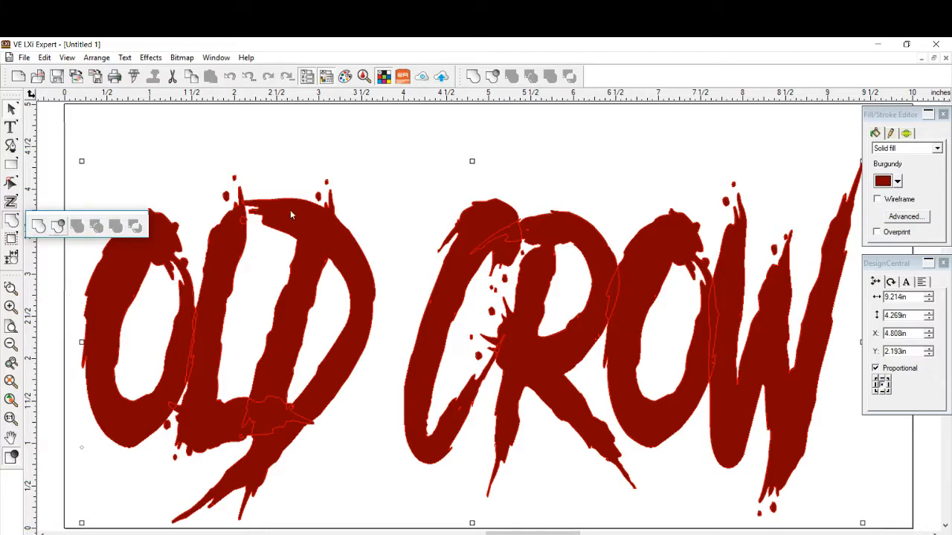
click(493, 77)
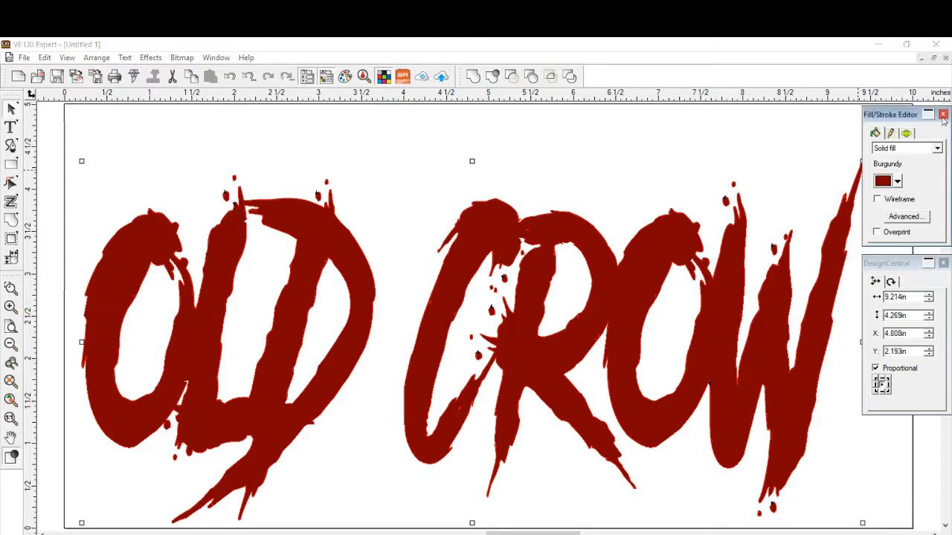
click(943, 114)
click(943, 263)
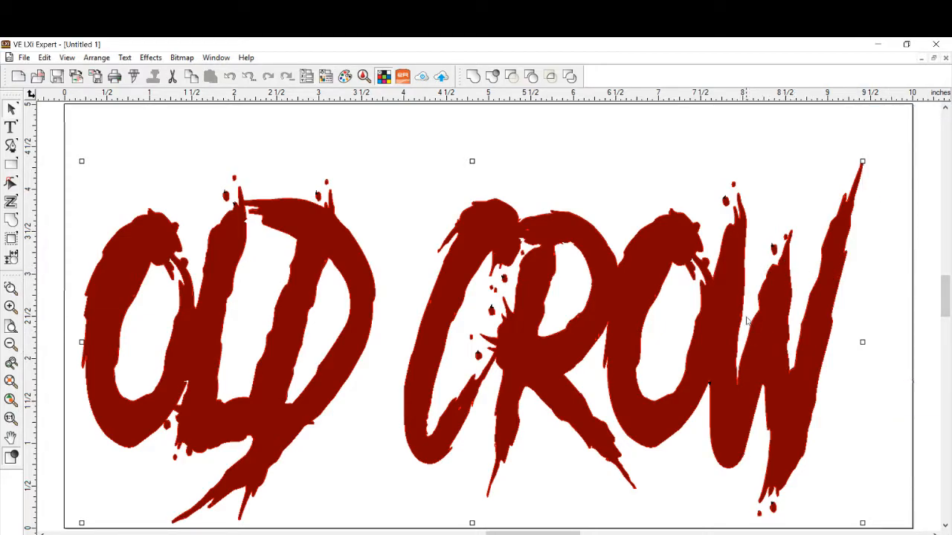
- Apply a transparent Black Block shadow to the OLD CROW lettering with offsets of 0.200 in and 0.100 in
click(151, 60)
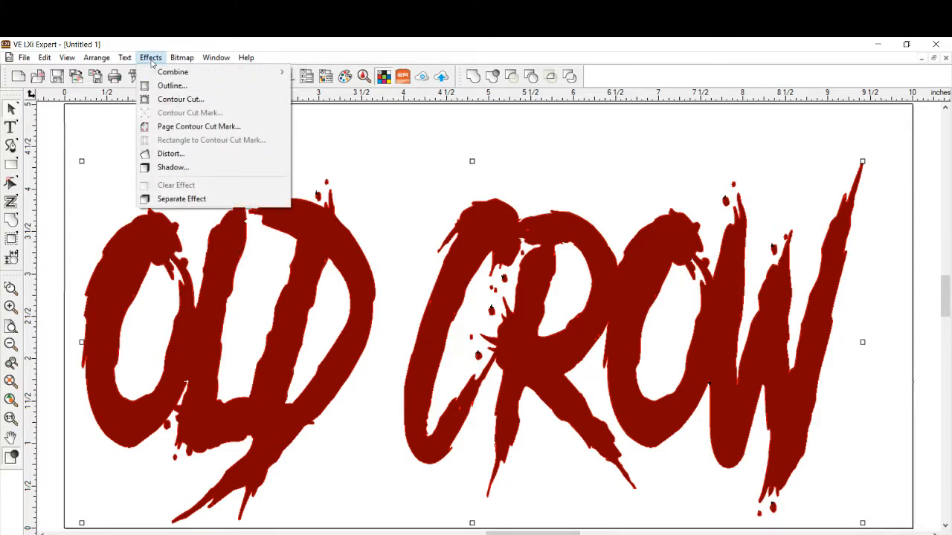
click(163, 168)
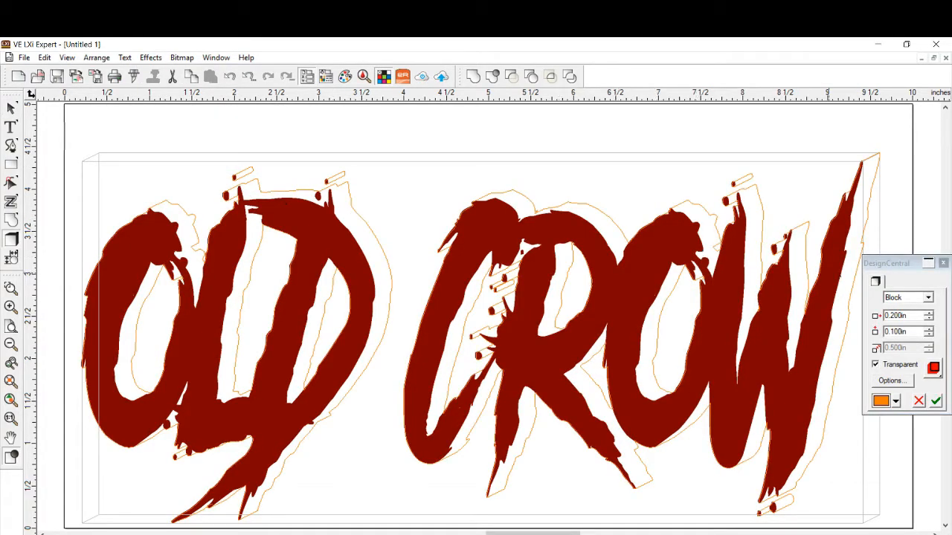
drag(900, 267, 855, 157)
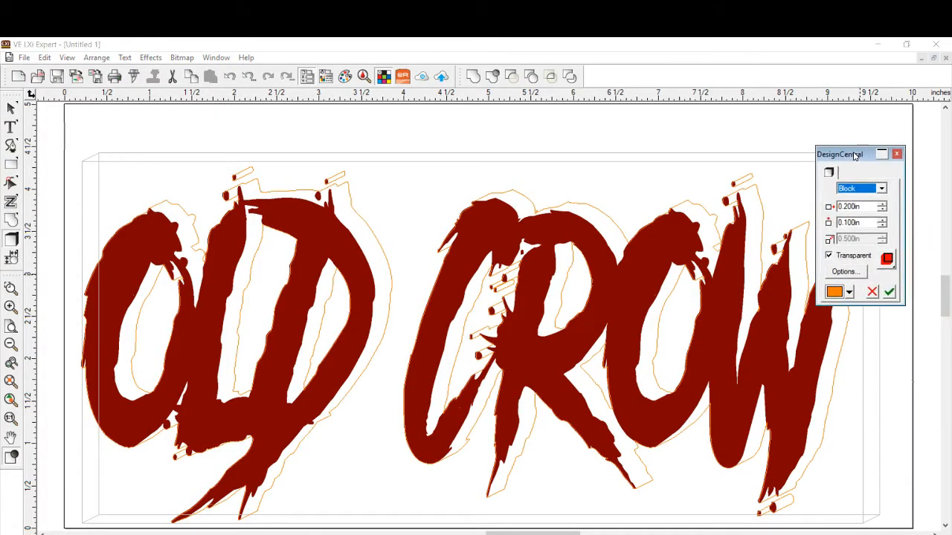
click(848, 292)
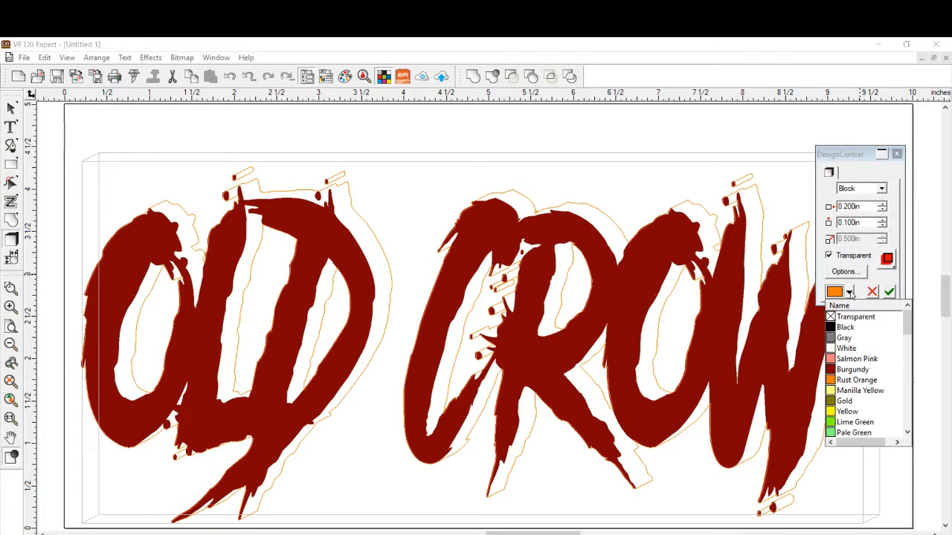
click(842, 328)
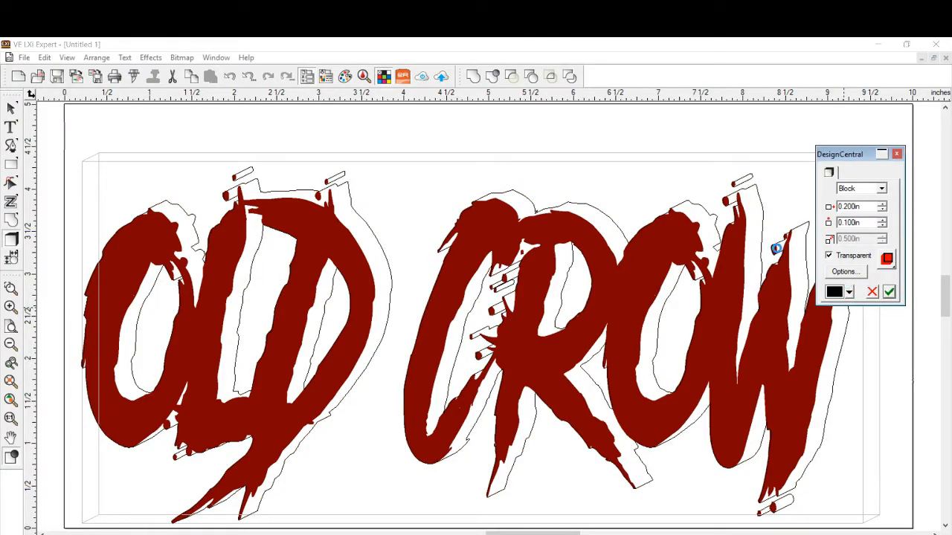
click(890, 292)
click(776, 131)
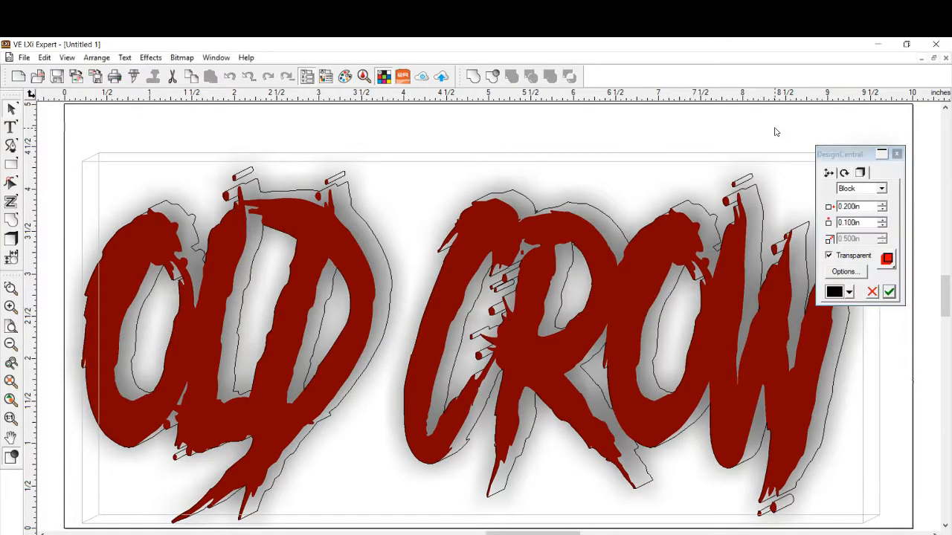
click(895, 154)
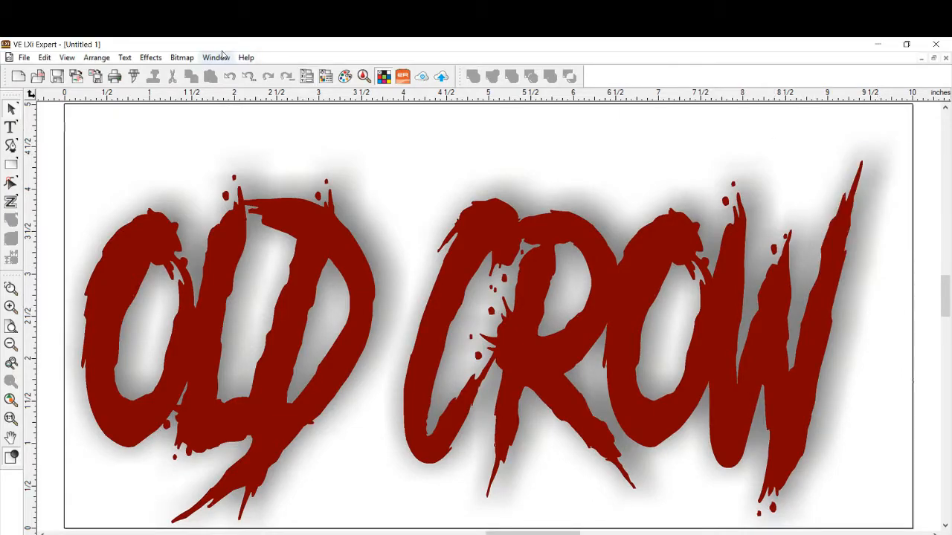
- Add a second, non-transparent Black Block shadow to the shadowed lettering with offsets of 0.200 in and 0.100 in
click(153, 58)
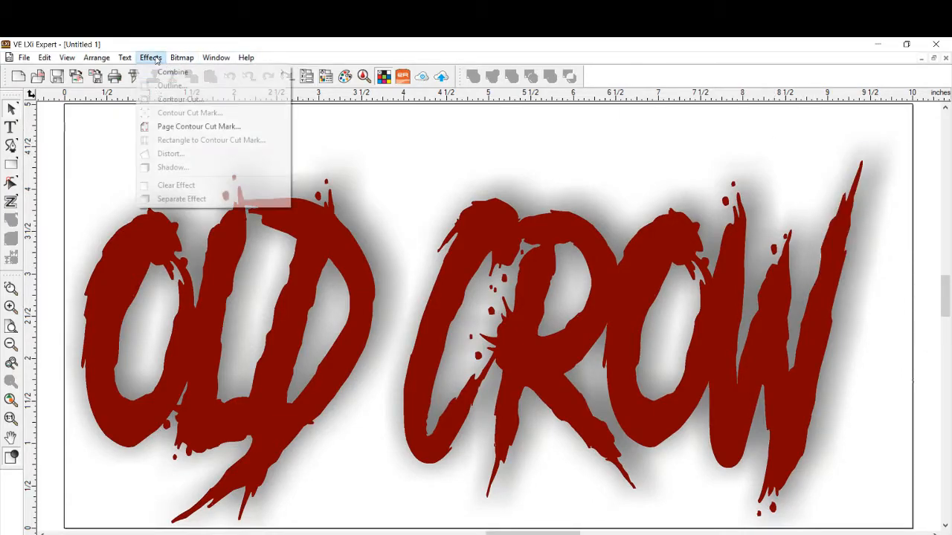
click(148, 230)
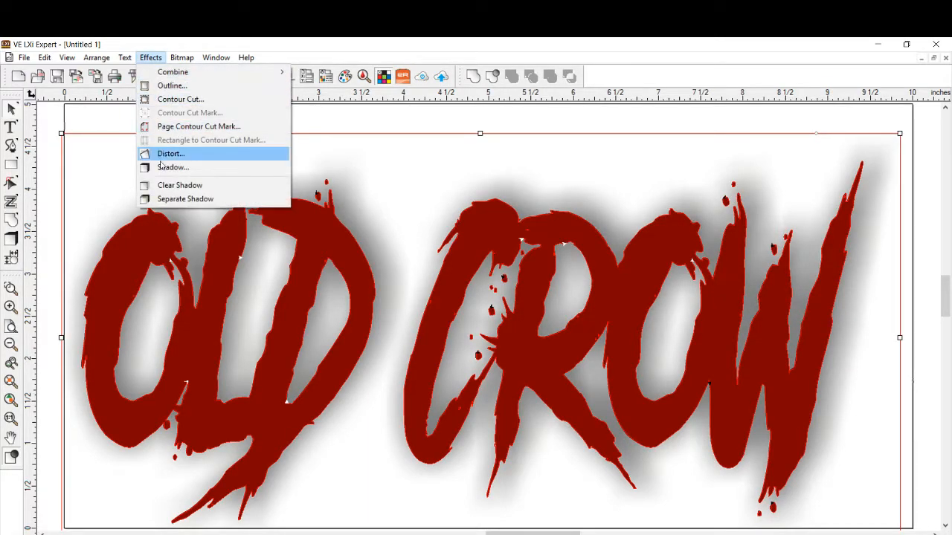
click(167, 169)
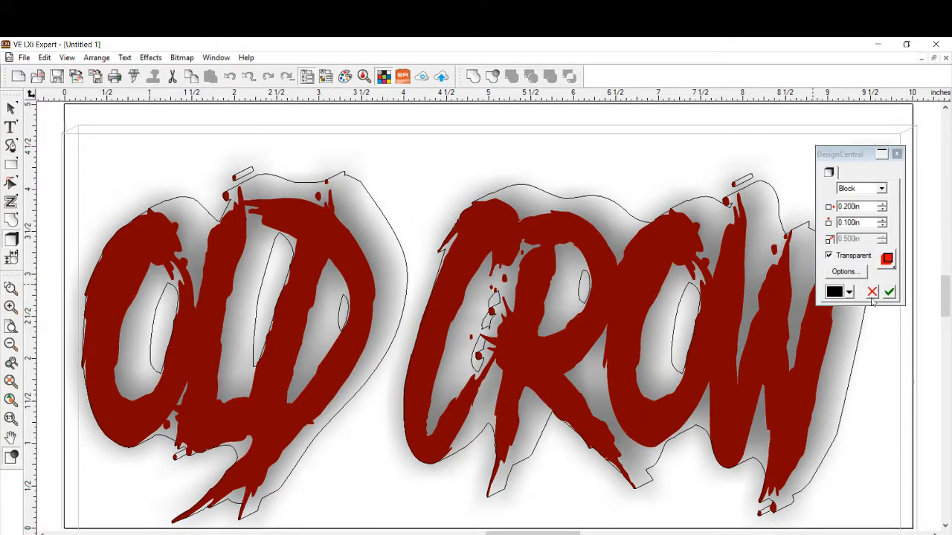
click(828, 255)
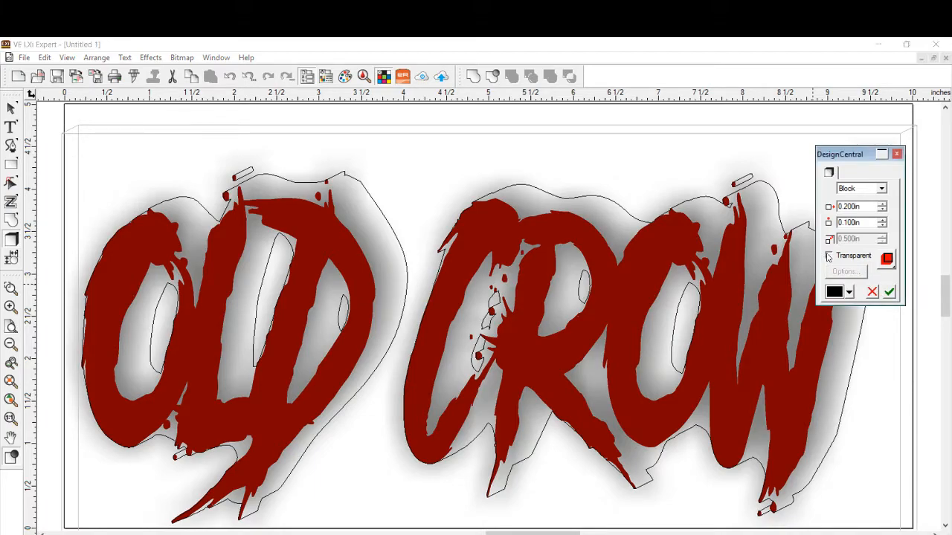
click(892, 293)
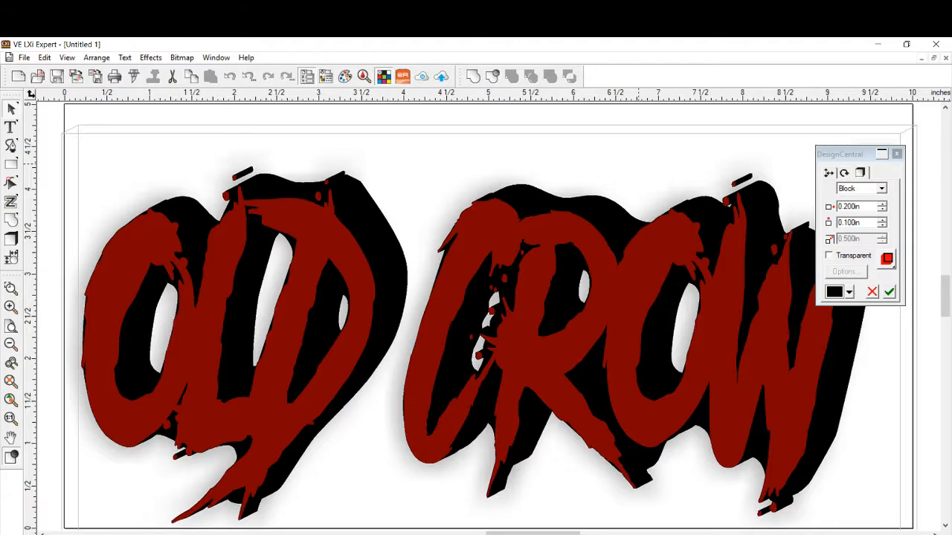
click(898, 155)
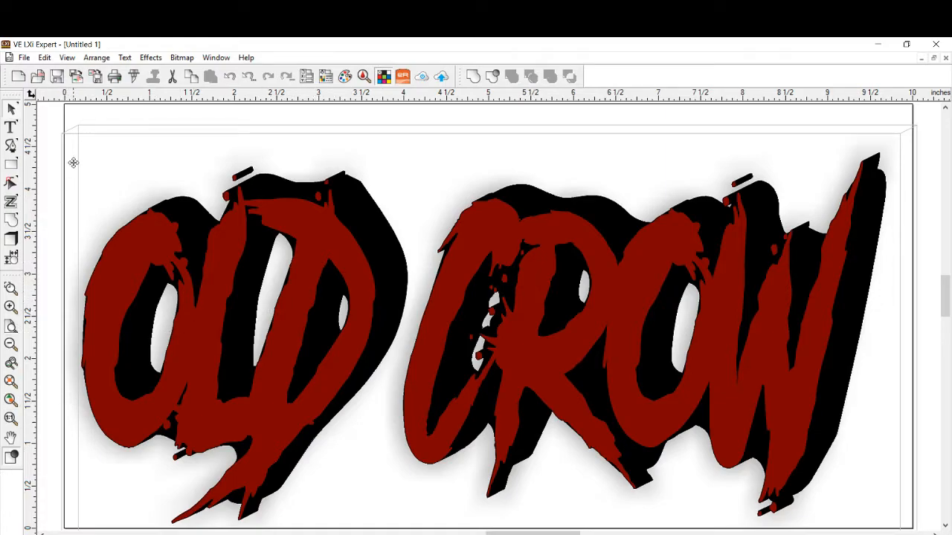
- Preview the cut order of the shadowed OLD CROW lettering
click(66, 58)
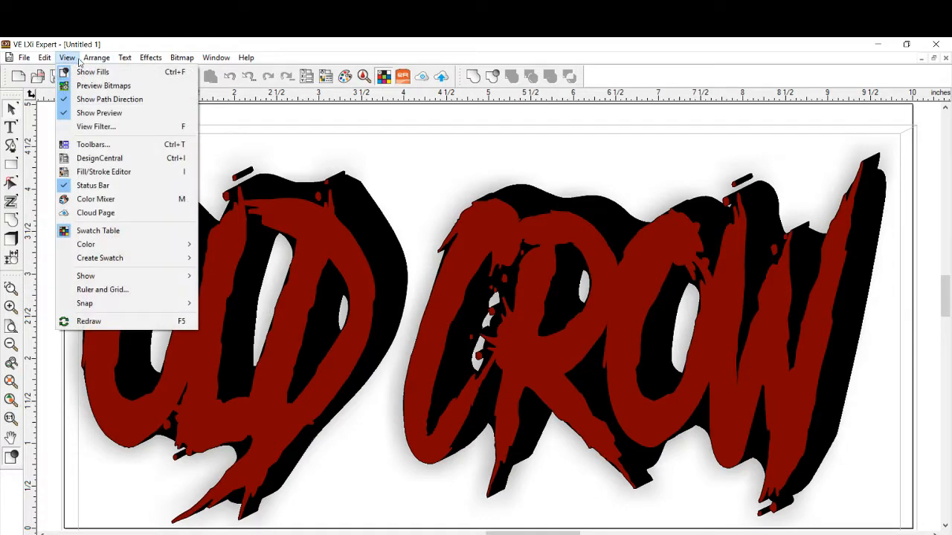
mouse_move(89, 64)
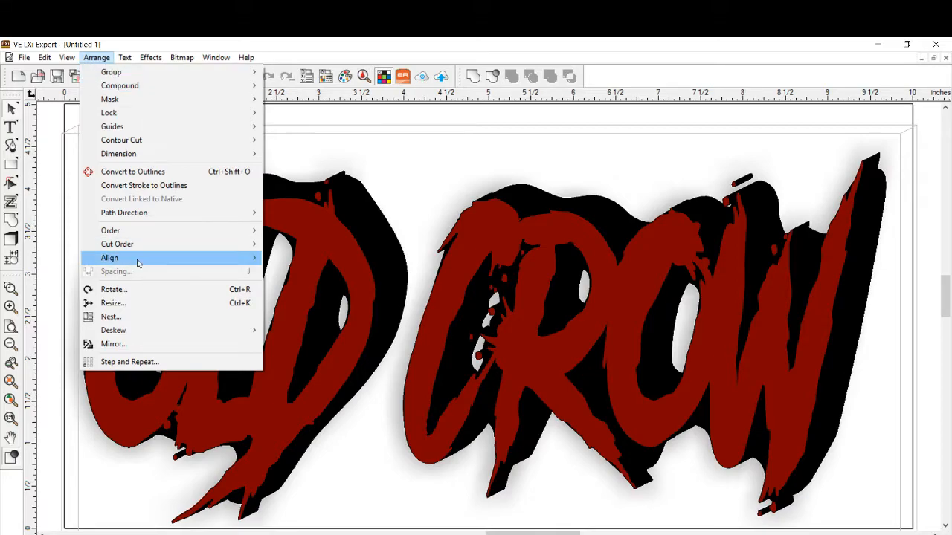
mouse_move(239, 250)
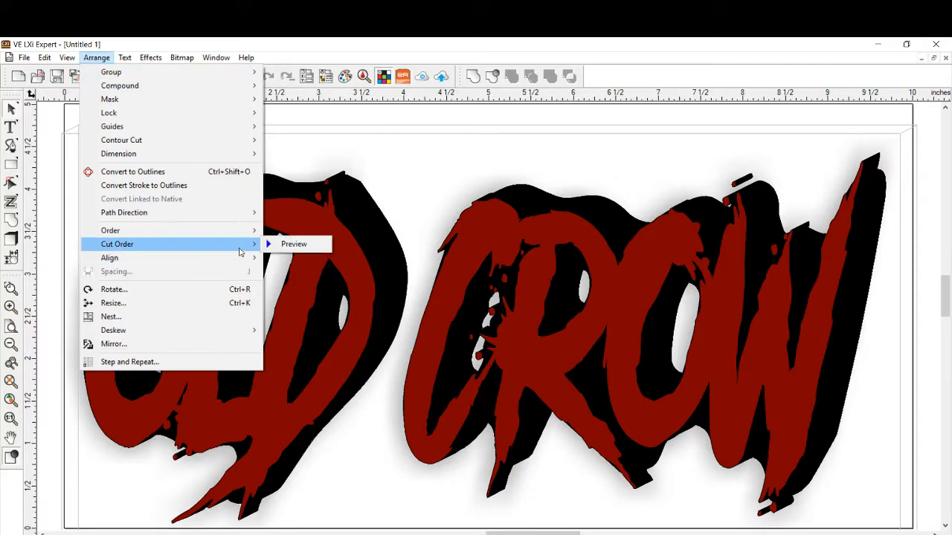
click(283, 245)
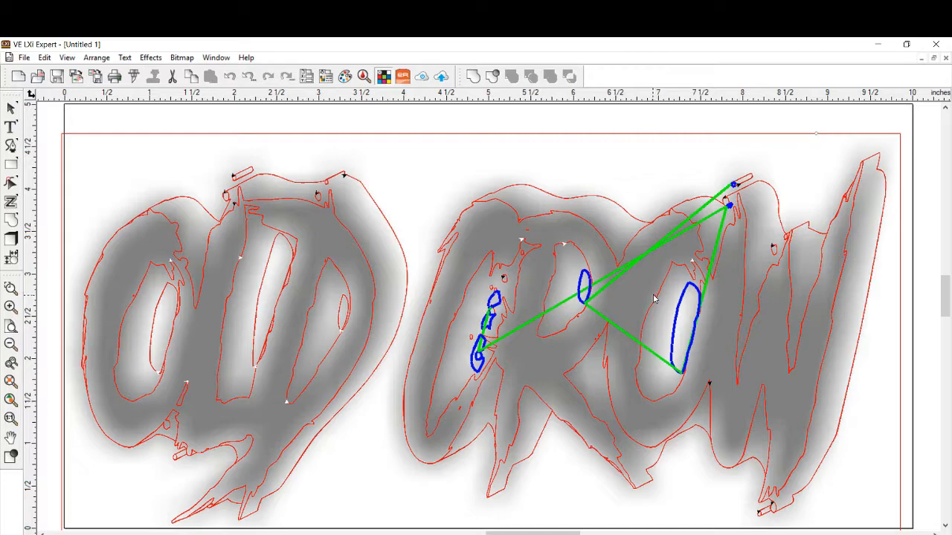
click(96, 57)
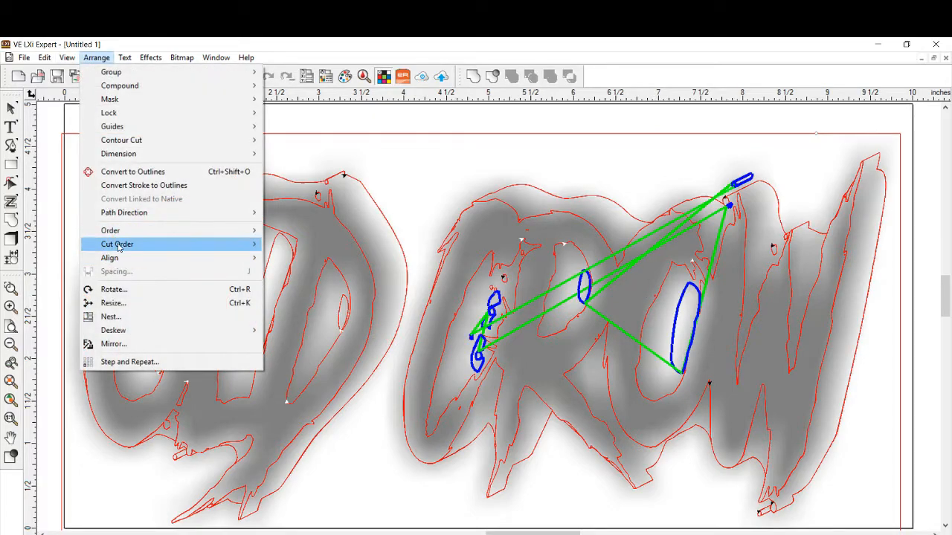
click(96, 60)
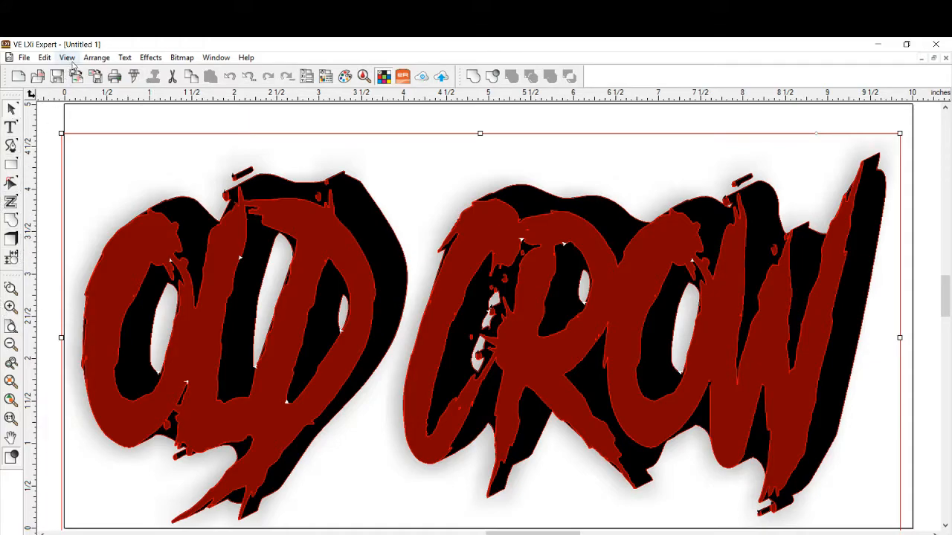
- Show the artwork as outlines without fills and delete the stray fragments along the C's main stroke
click(12, 458)
scroll(520, 322, down, 1)
scroll(520, 322, up, 1)
click(11, 326)
right_click(371, 288)
click(381, 363)
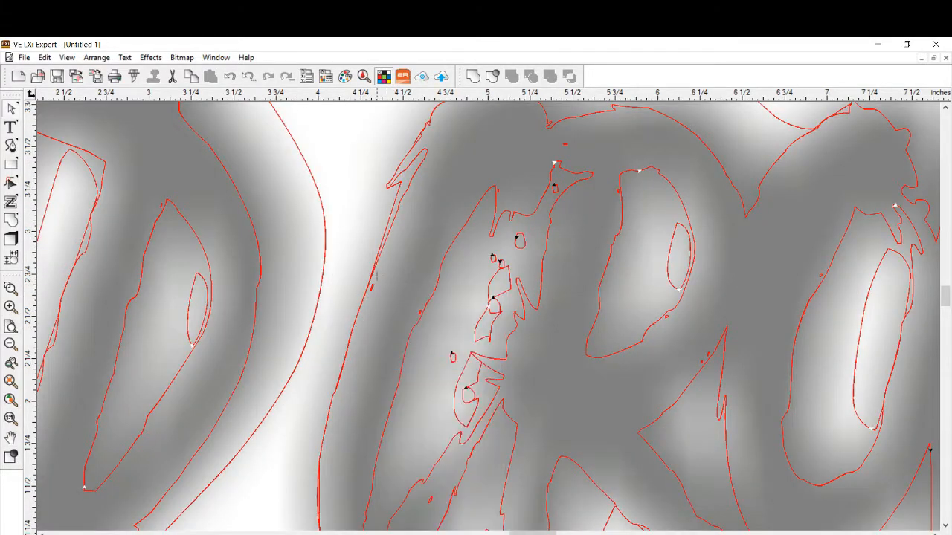
key(Delete)
right_click(421, 312)
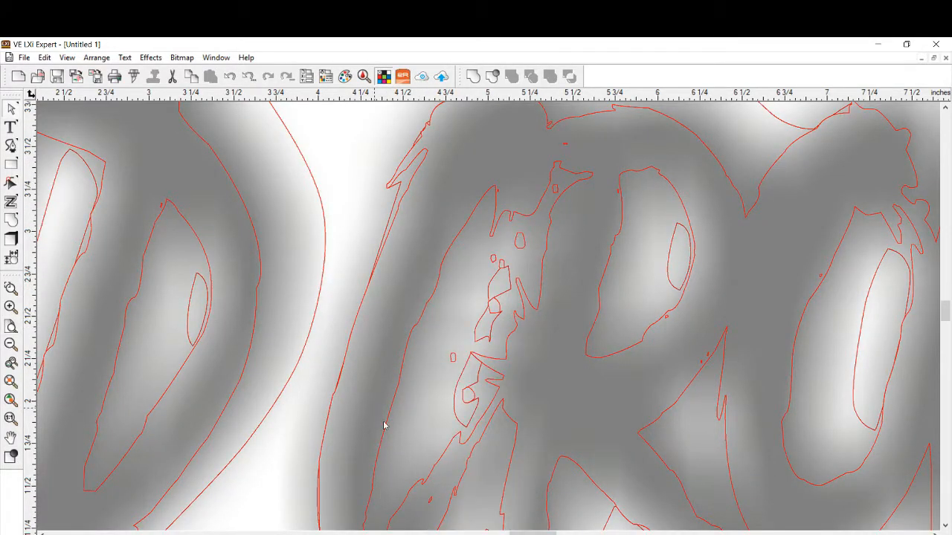
scroll(430, 182, down, 5)
key(Delete)
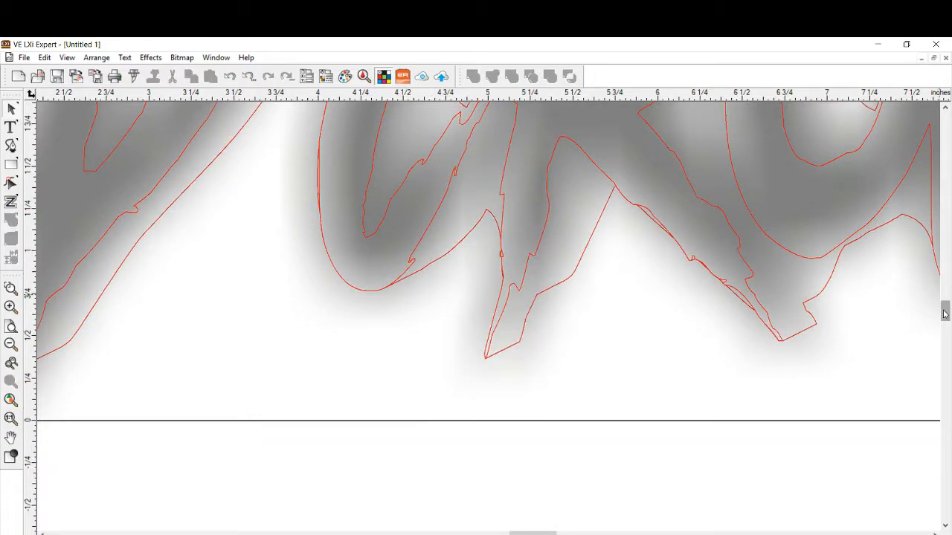
- Delete the stray fragments near the foot and the upper edge of the R
drag(945, 311, 945, 302)
right_click(500, 440)
click(512, 270)
key(Delete)
scroll(443, 467, up, 2)
right_click(565, 170)
click(593, 245)
key(Delete)
- Delete the two stray fragments along the edges of the counter inside the R's bowl
right_click(618, 217)
click(647, 295)
right_click(618, 216)
click(655, 293)
click(618, 217)
key(Delete)
right_click(667, 343)
click(702, 172)
click(667, 343)
key(Delete)
- Delete the pair of tiny stray fragments in the gap between the R's leg and the O of CROW
right_click(708, 380)
click(736, 210)
click(708, 381)
key(Delete)
right_click(700, 389)
click(723, 220)
click(725, 218)
scroll(702, 387, right, 5)
click(173, 218)
key(Delete)
- Delete the stray fragment on the inner edge of the O in CROW
right_click(447, 284)
click(469, 359)
click(495, 302)
key(Delete)
- Delete the stray outline fragments along the strokes of the W
scroll(565, 283, down, 2)
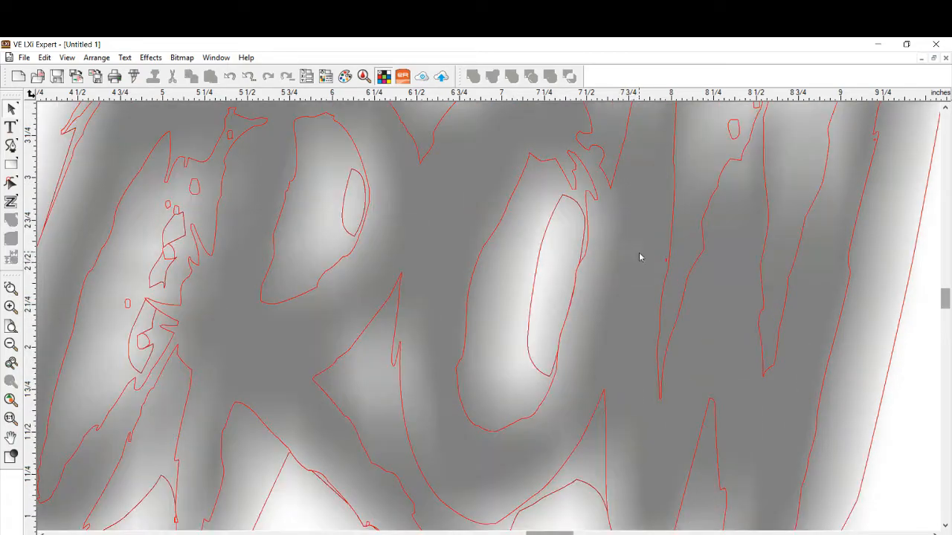
scroll(667, 416, down, 3)
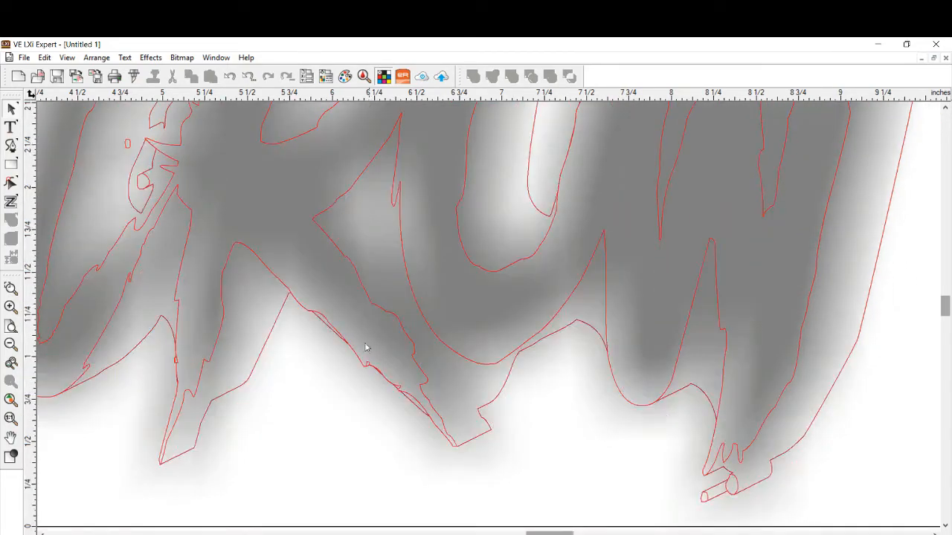
scroll(788, 364, up, 5)
right_click(870, 305)
click(868, 383)
click(873, 185)
key(Delete)
right_click(873, 187)
click(874, 263)
click(873, 184)
key(Delete)
right_click(718, 245)
click(722, 320)
- Delete the stray fragments at the D's counter and along the L in OLD
drag(550, 533, 527, 525)
scroll(491, 466, down, 5)
scroll(207, 315, up, 4)
right_click(287, 232)
click(331, 308)
click(289, 232)
key(Delete)
drag(526, 533, 508, 531)
right_click(453, 224)
click(485, 300)
click(452, 223)
key(Delete)
- Delete the stray fragment on the inner edge of the O in OLD and return to the full page with fills shown
right_click(200, 258)
click(244, 333)
click(240, 301)
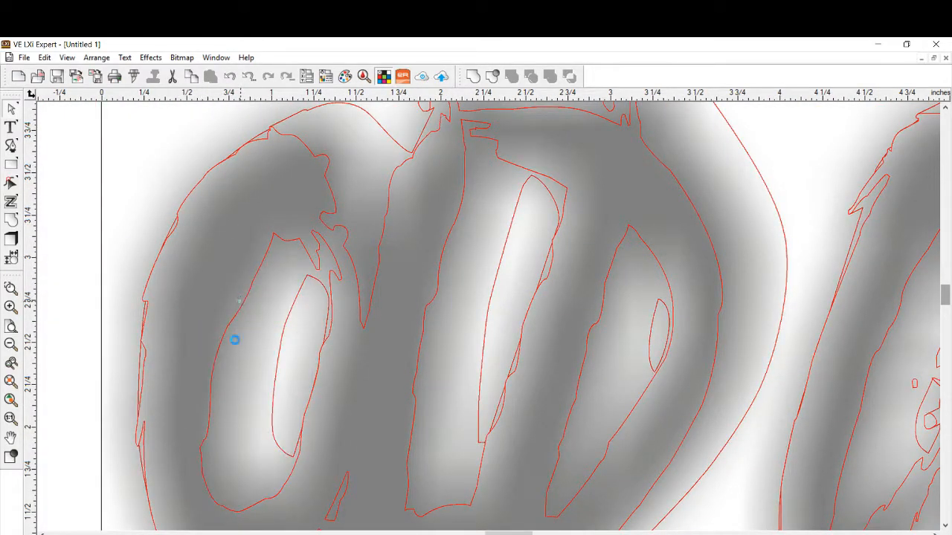
key(Delete)
scroll(223, 397, down, 3)
scroll(245, 414, up, 3)
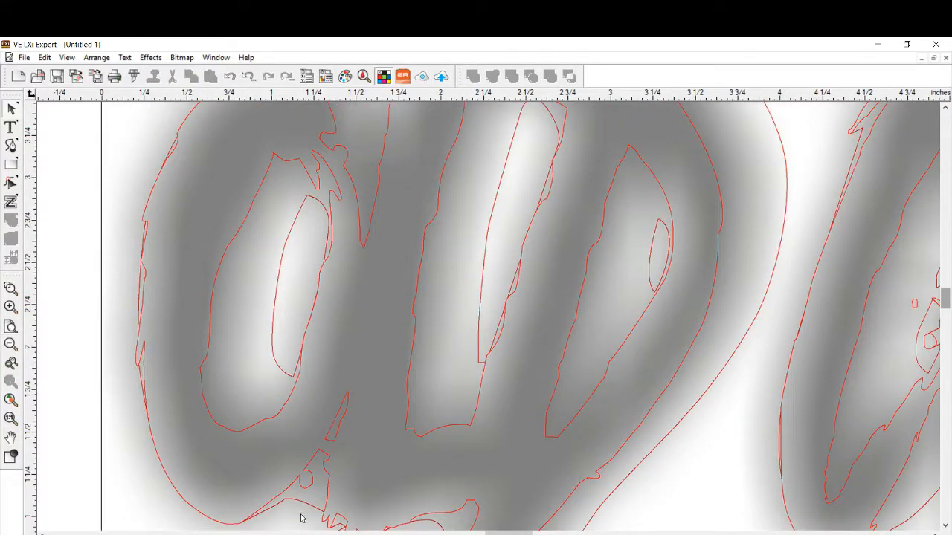
click(11, 363)
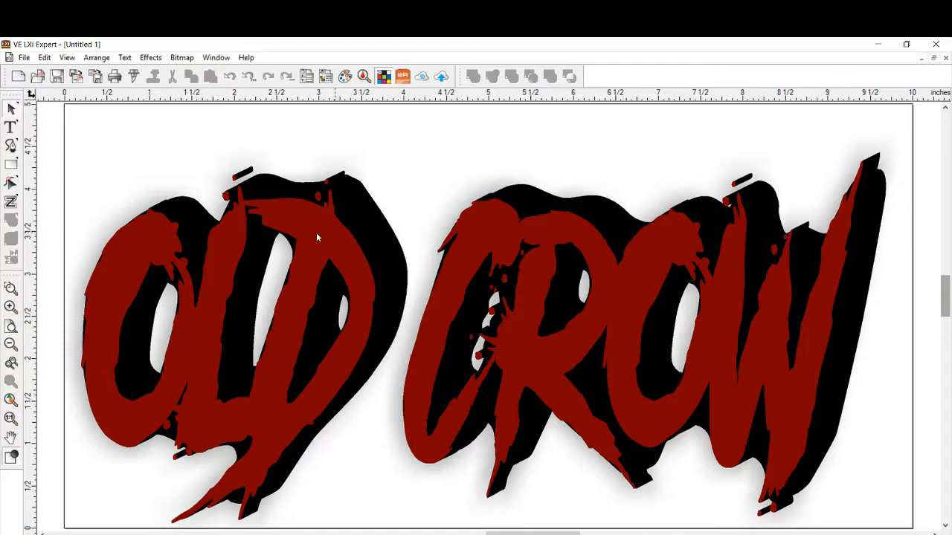
- Try to add 4 Point page contour cut marks sized 0.540 in around the OLD CROW lettering
click(12, 185)
click(125, 58)
mouse_move(145, 61)
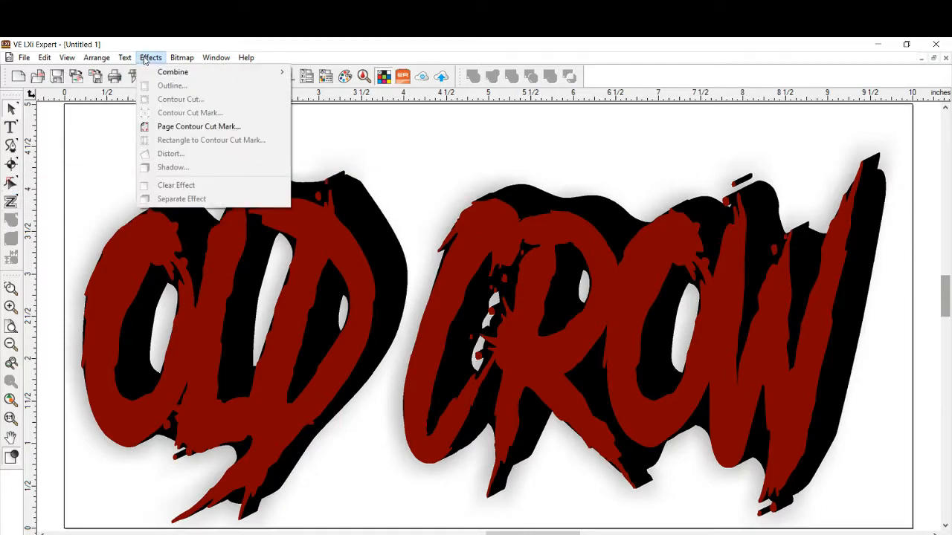
click(170, 128)
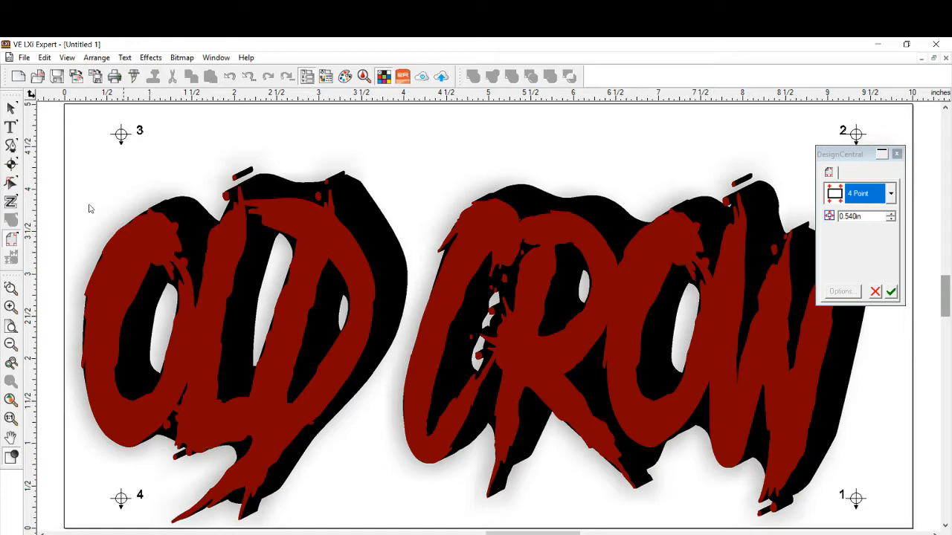
click(897, 155)
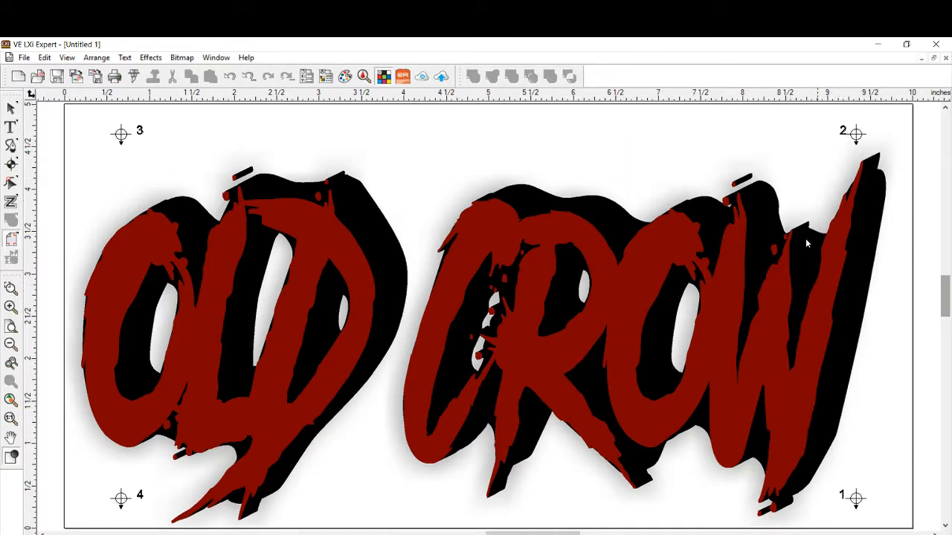
right_click(146, 241)
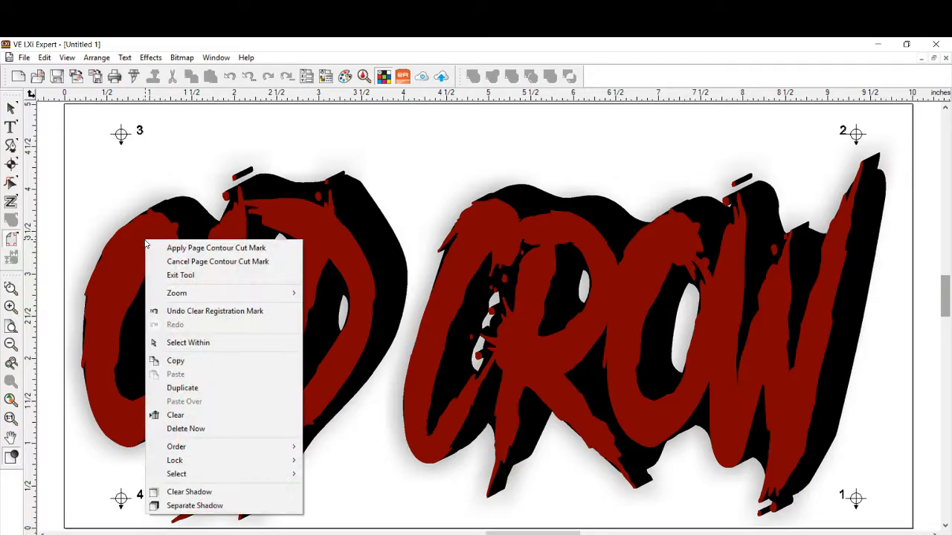
click(177, 208)
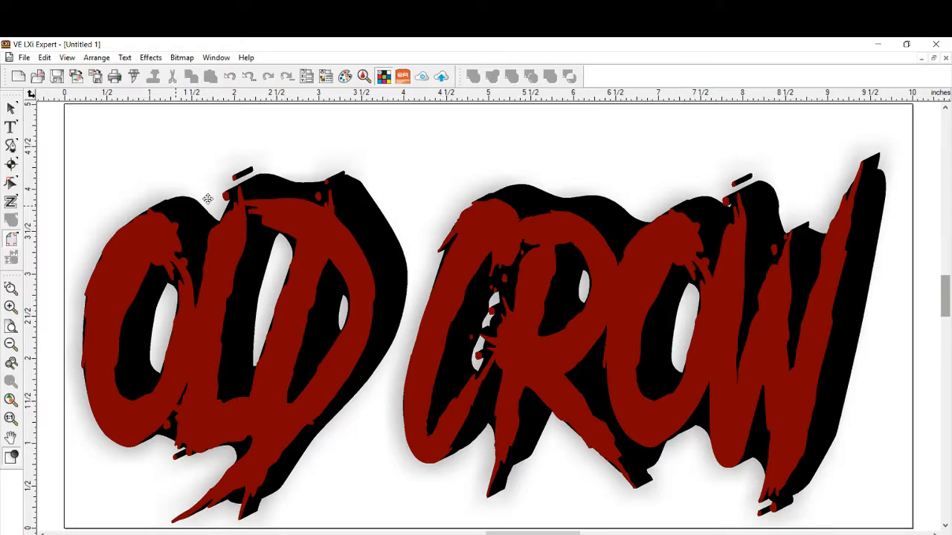
- Remove the soft blurred shadow from the OLD CROW lettering and enlarge the artwork to about 9.81 x 4.46 in
click(207, 199)
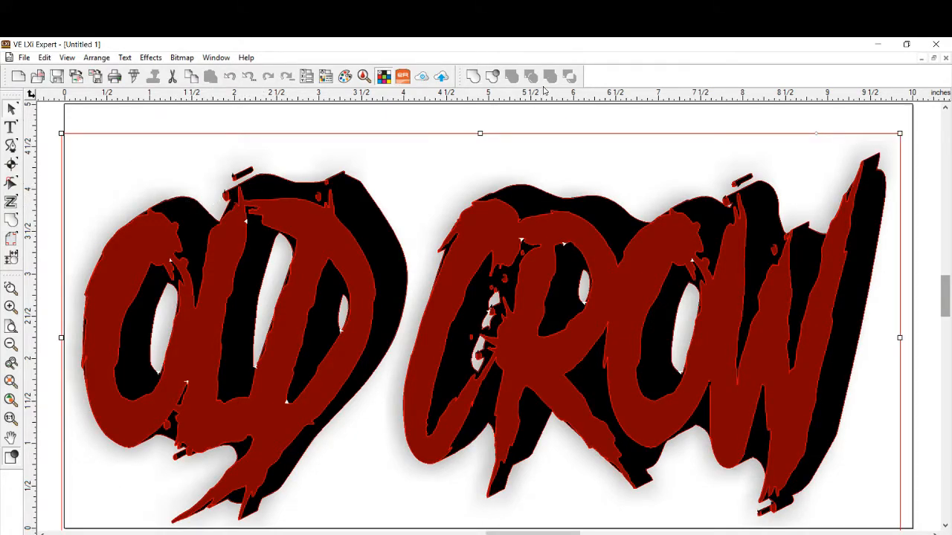
click(492, 77)
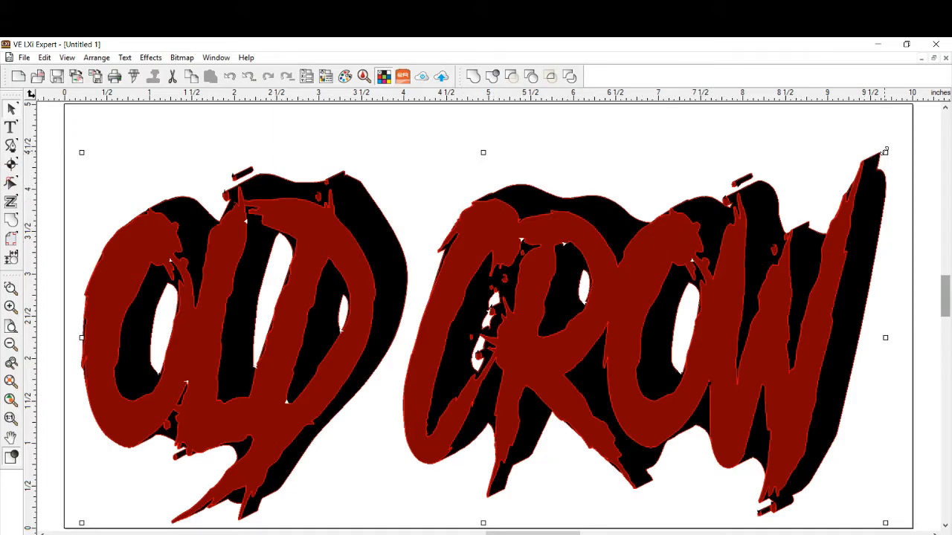
drag(885, 151, 885, 145)
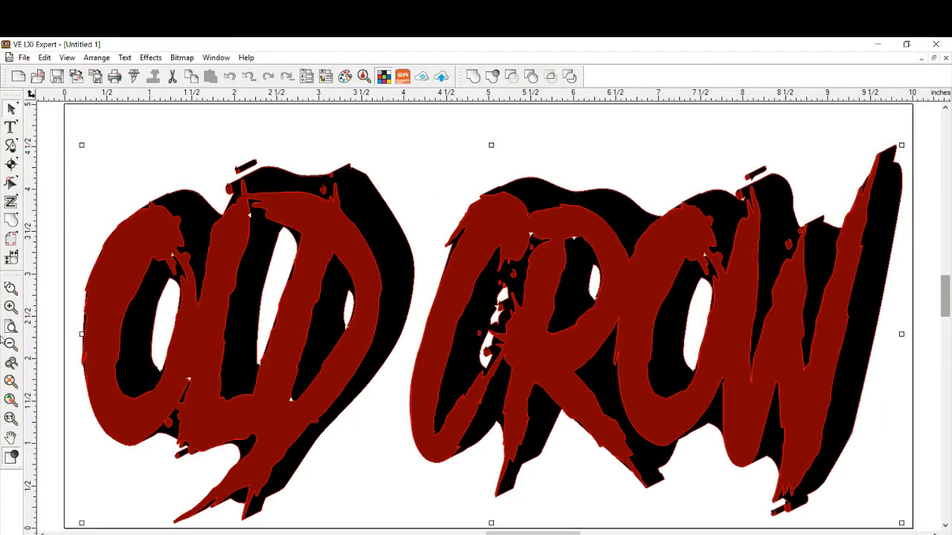
drag(80, 334, 69, 334)
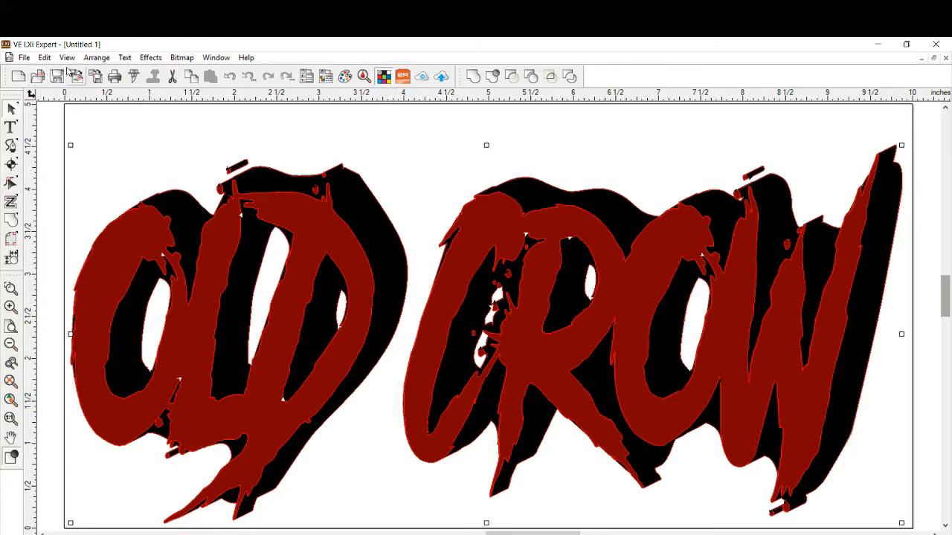
- Preview the cut order of the OLD CROW lettering and open the Cut/Plot setup for it
click(89, 61)
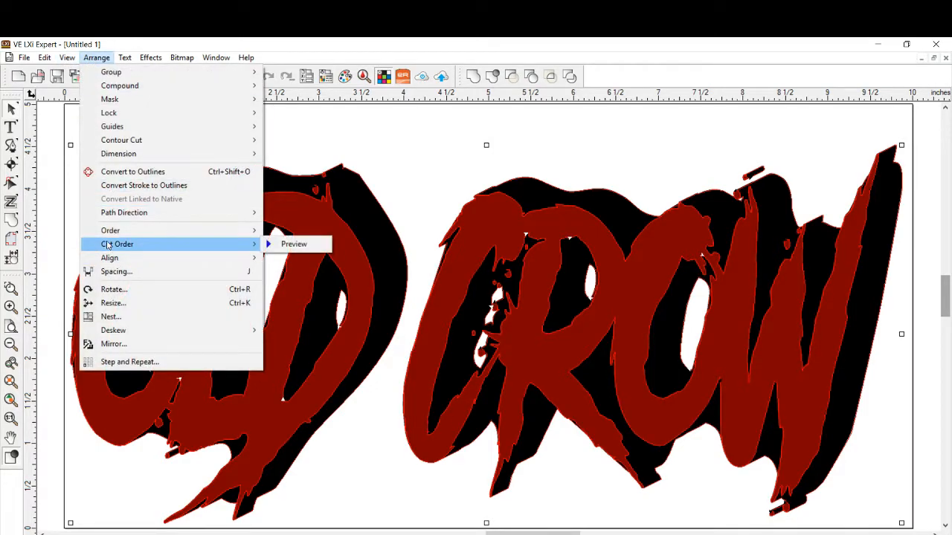
click(294, 245)
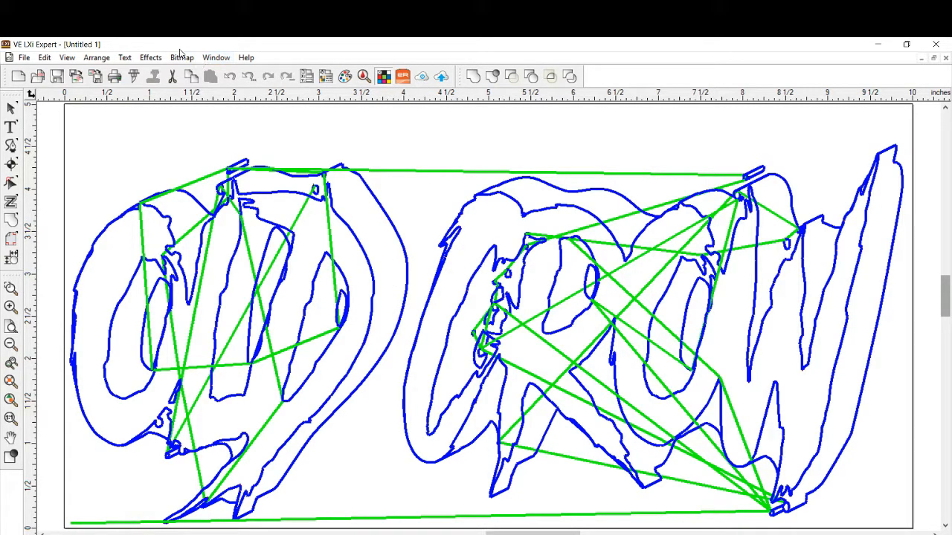
click(134, 77)
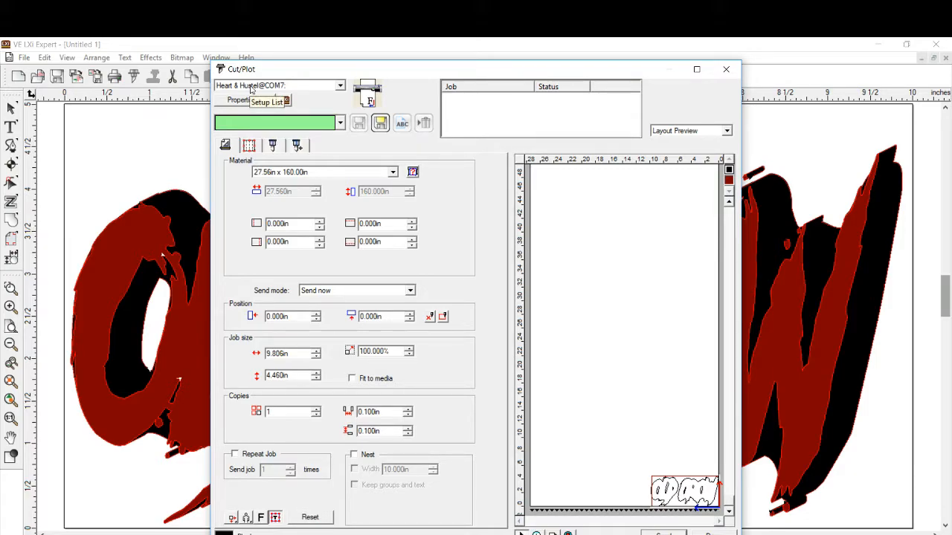
- Set all colors to be sent as Separate panels, separate jobs with a weed border, and enlarge the Burgundy panel's layout preview
click(274, 145)
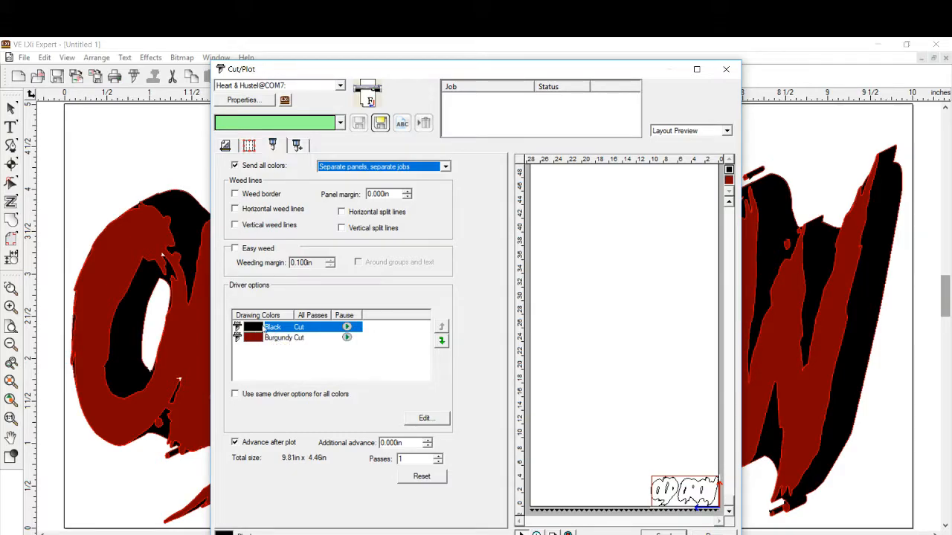
click(444, 167)
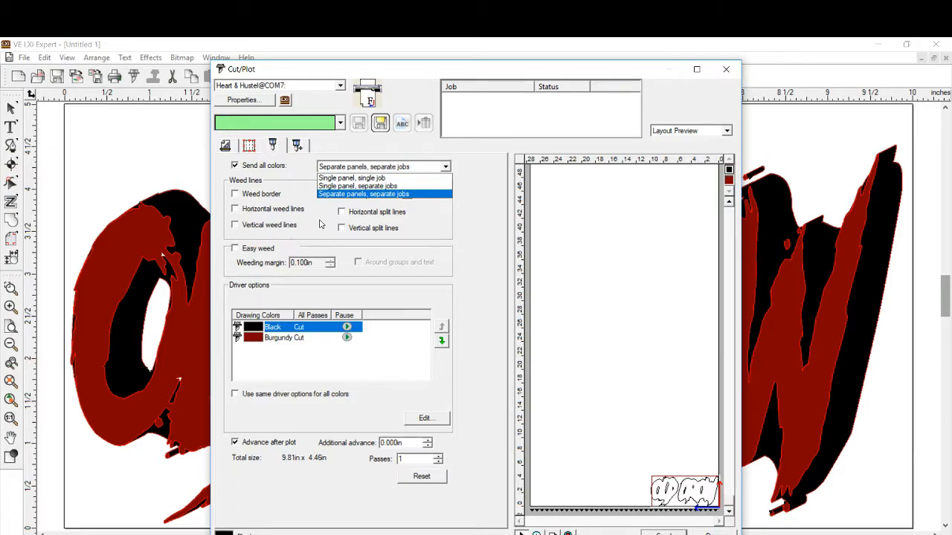
click(346, 195)
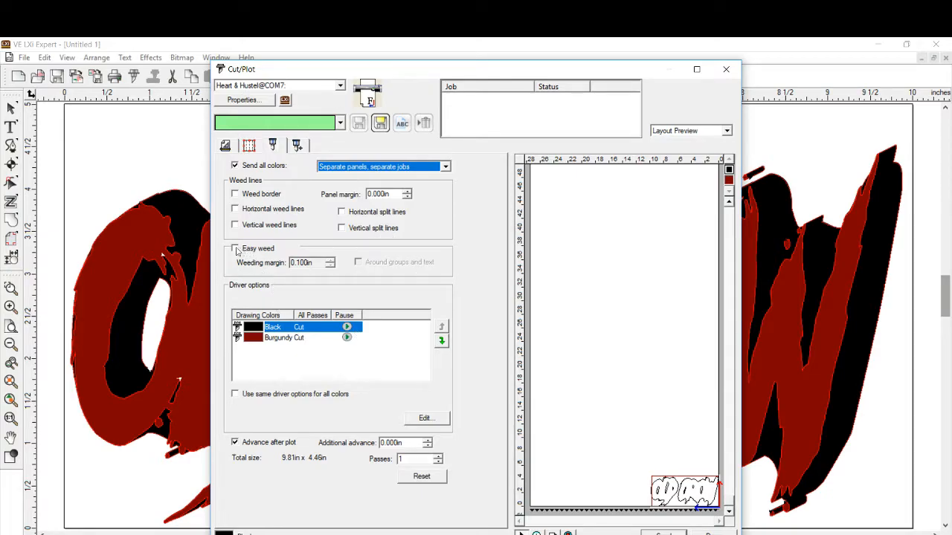
click(235, 195)
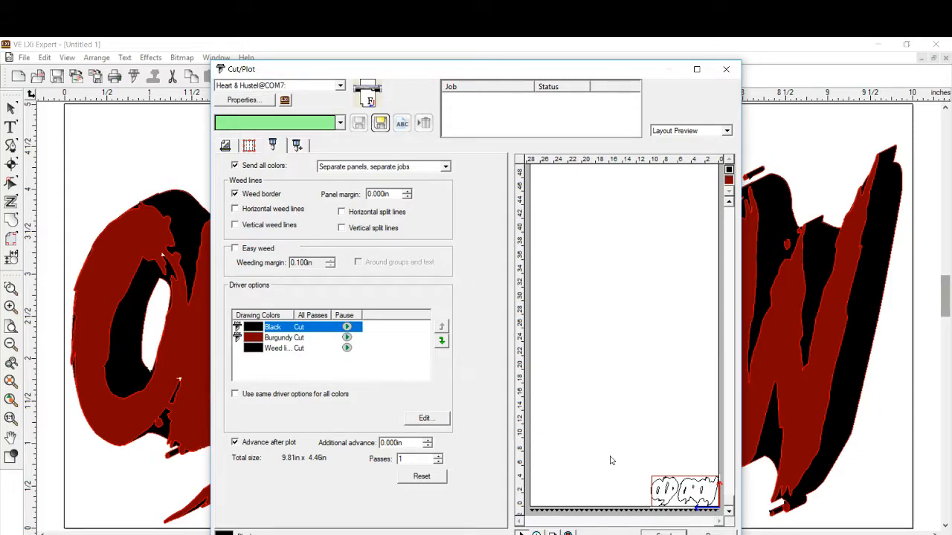
click(235, 195)
click(235, 195)
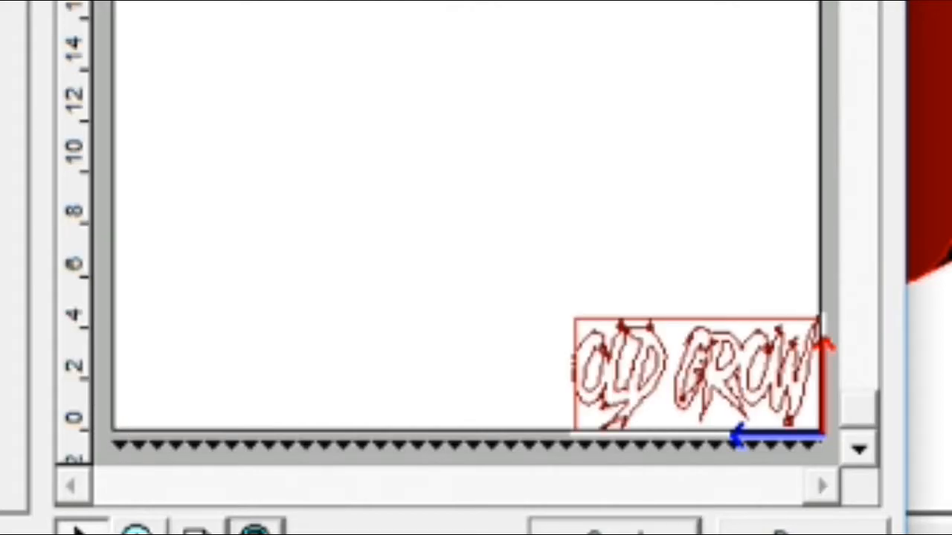
click(240, 531)
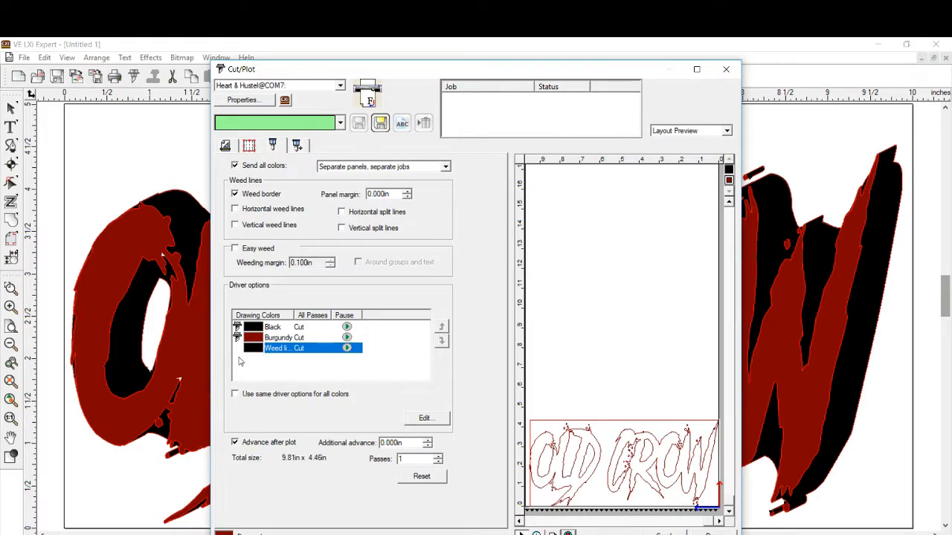
- Reorder the drawing colors so that Burgundy is cut before Black
click(298, 338)
click(440, 326)
click(441, 341)
click(441, 326)
click(441, 342)
click(441, 327)
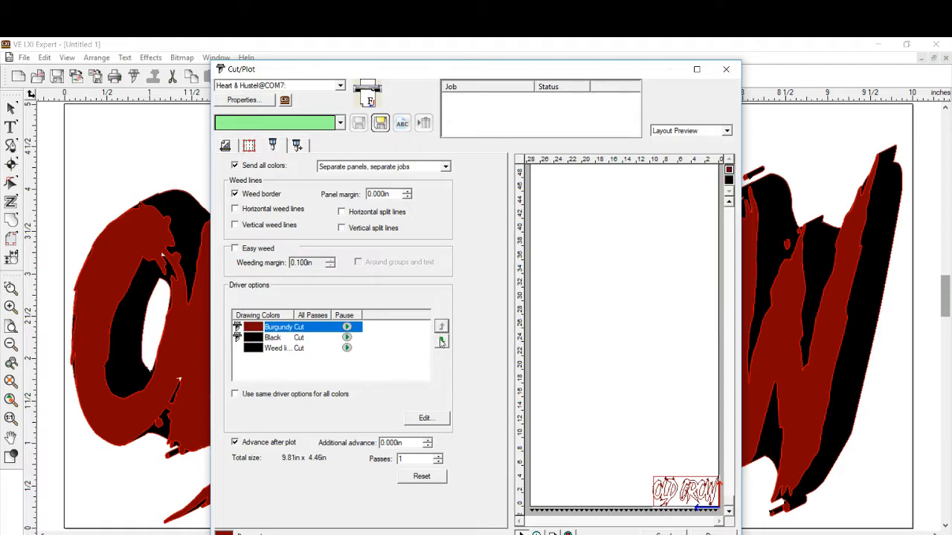
click(441, 341)
click(440, 326)
- Try Single panel, single job and Single panel, separate jobs for sending all colors, ending on Separate panels, separate jobs
click(447, 167)
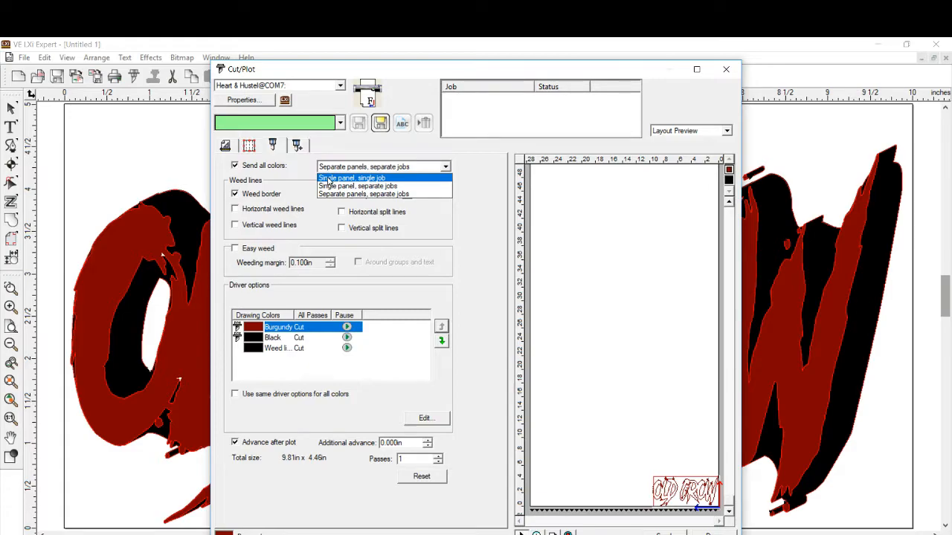
click(328, 179)
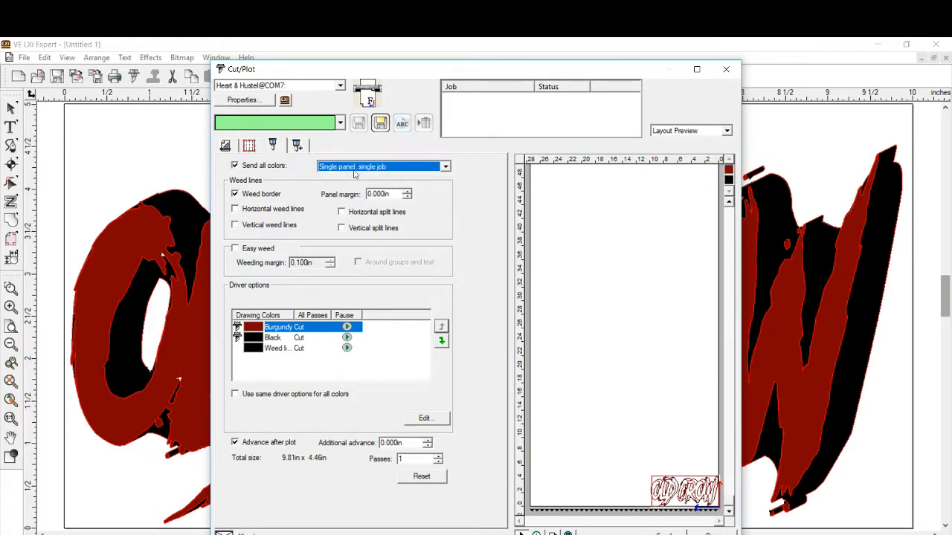
click(447, 166)
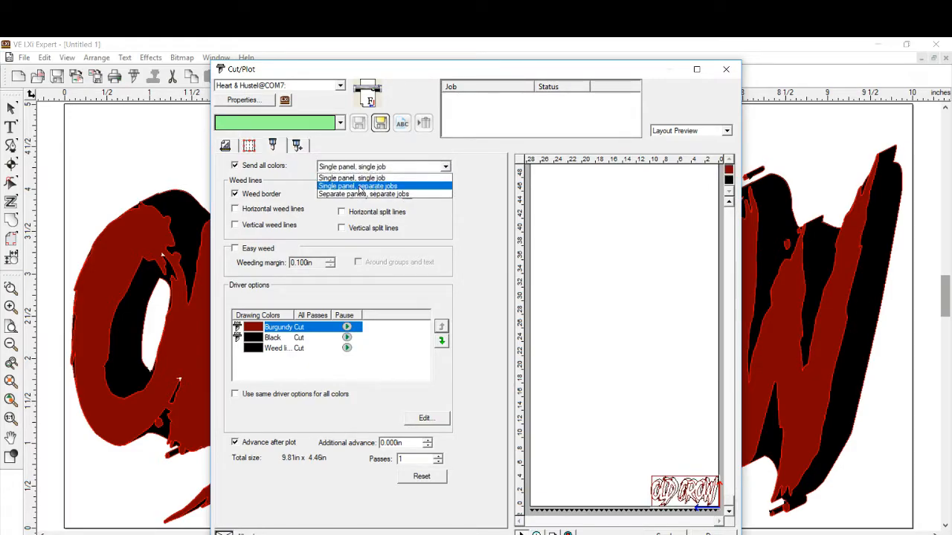
click(353, 186)
click(440, 168)
click(347, 190)
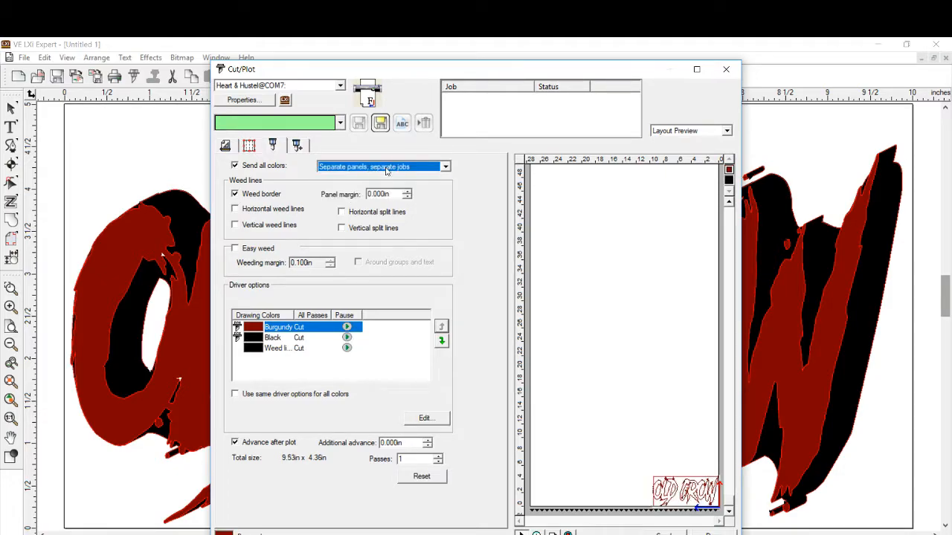
- Inspect the Single panel, single job layout enlarged, try Single panel, separate jobs, and restore Separate panels, separate jobs
click(446, 169)
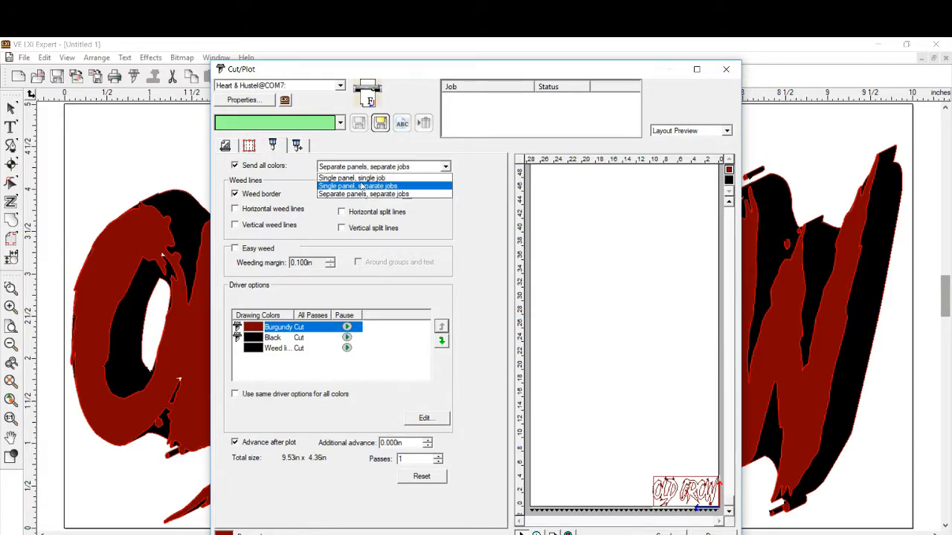
click(408, 179)
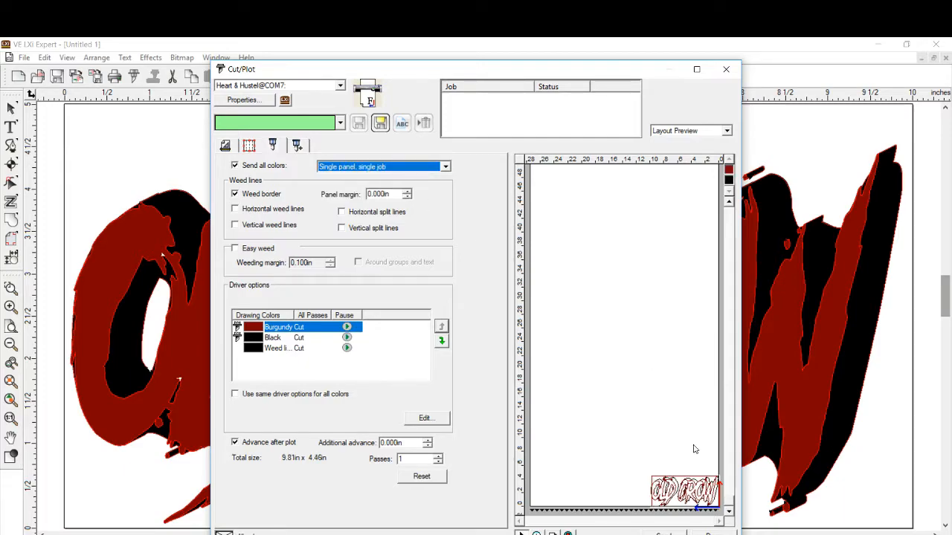
click(568, 534)
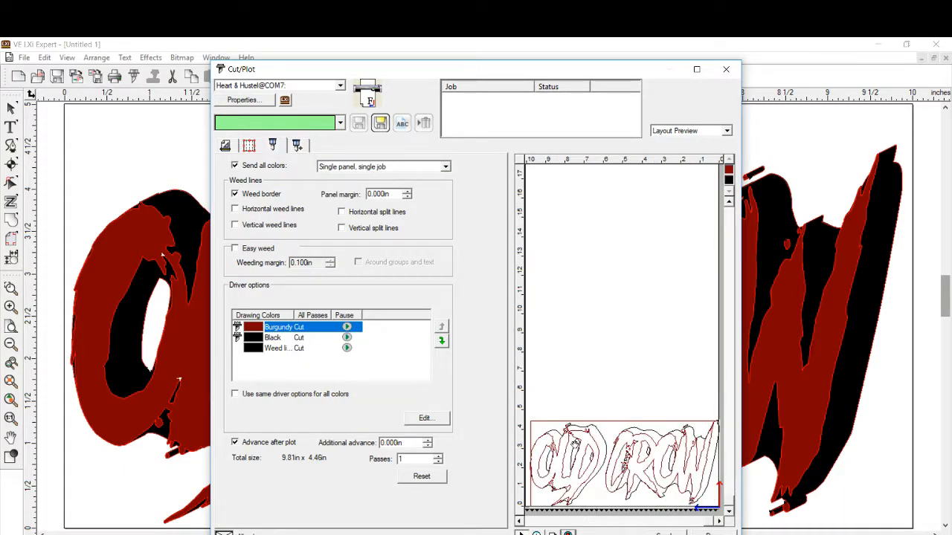
click(444, 168)
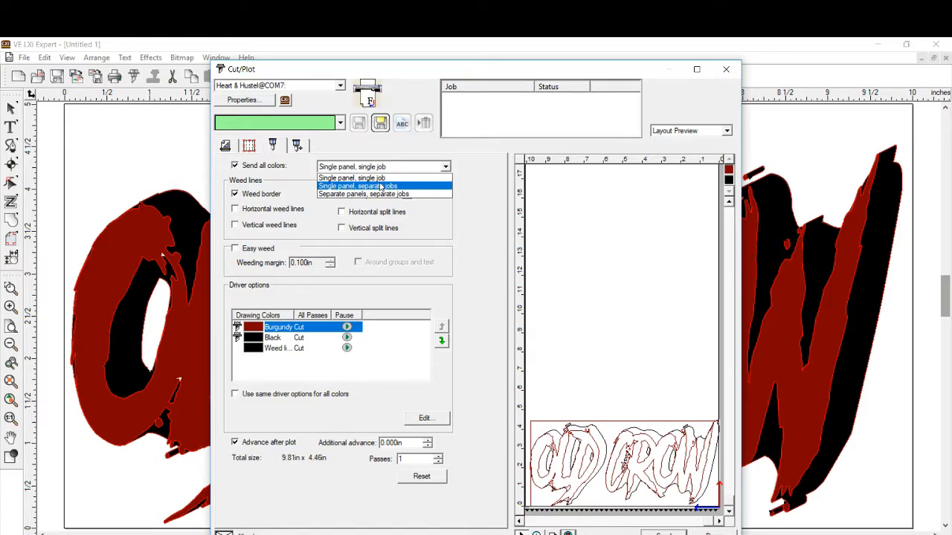
click(381, 186)
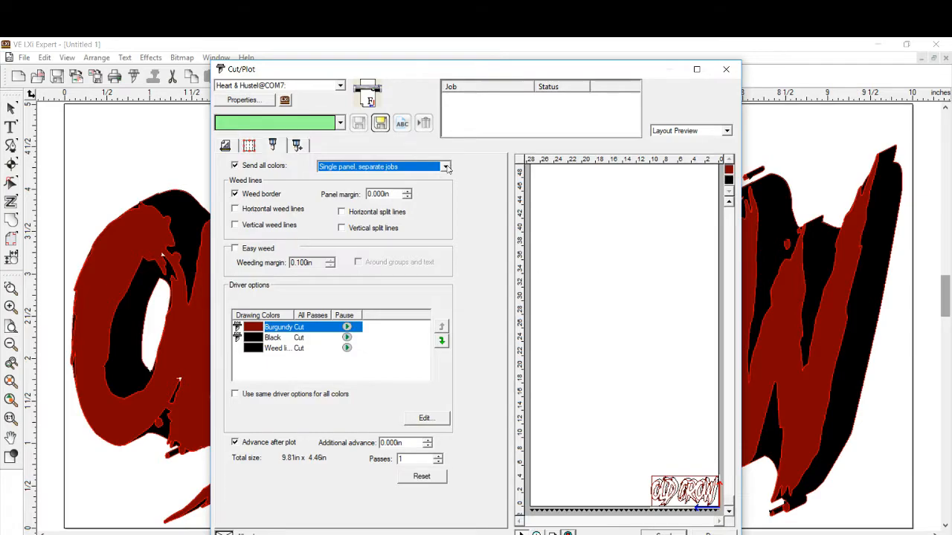
click(445, 166)
click(369, 194)
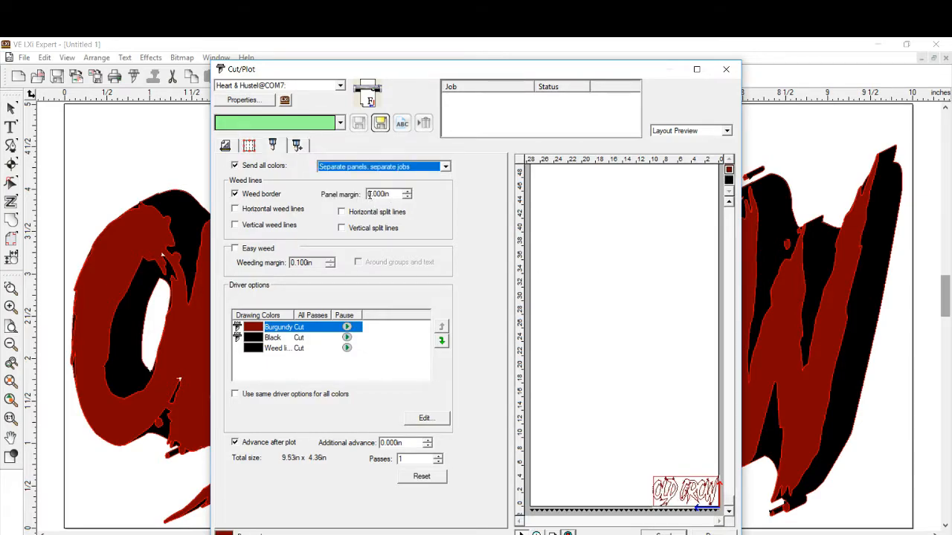